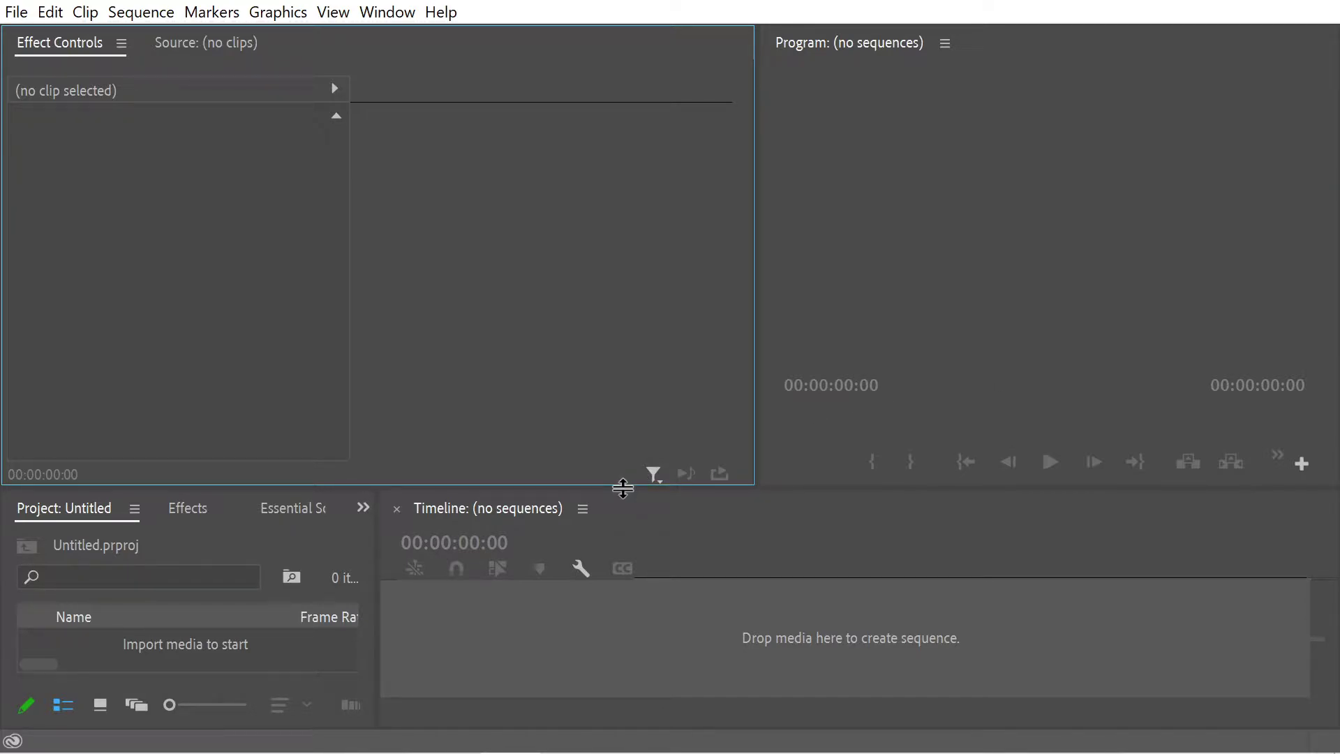
# Step: Raise the divider between the upper and lower panels so the Project and Timeline panels grow taller
pyautogui.moveTo(623, 488); pyautogui.dragTo(622, 422)
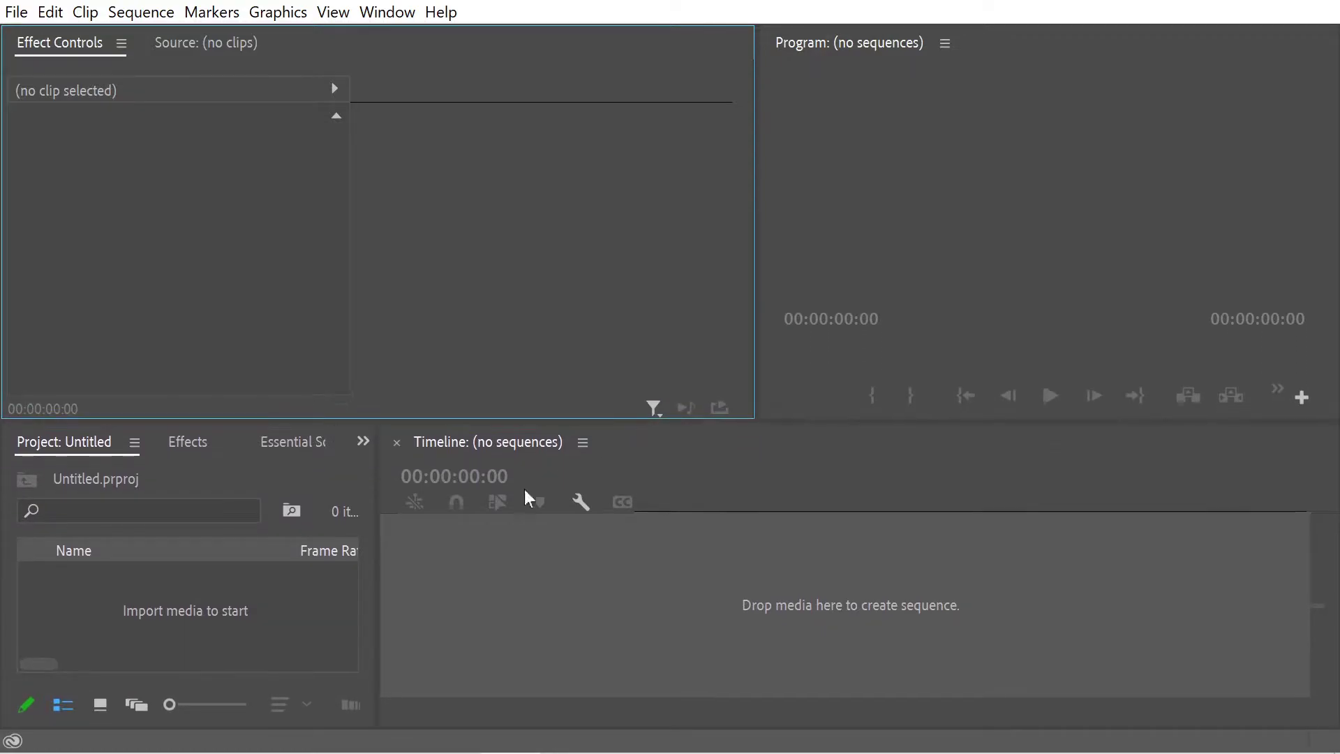
# Step: Create a Color Matte with hex colour F6D475 and name it 'Jaune Pamplemousse'
pyautogui.rightClick(178, 611)
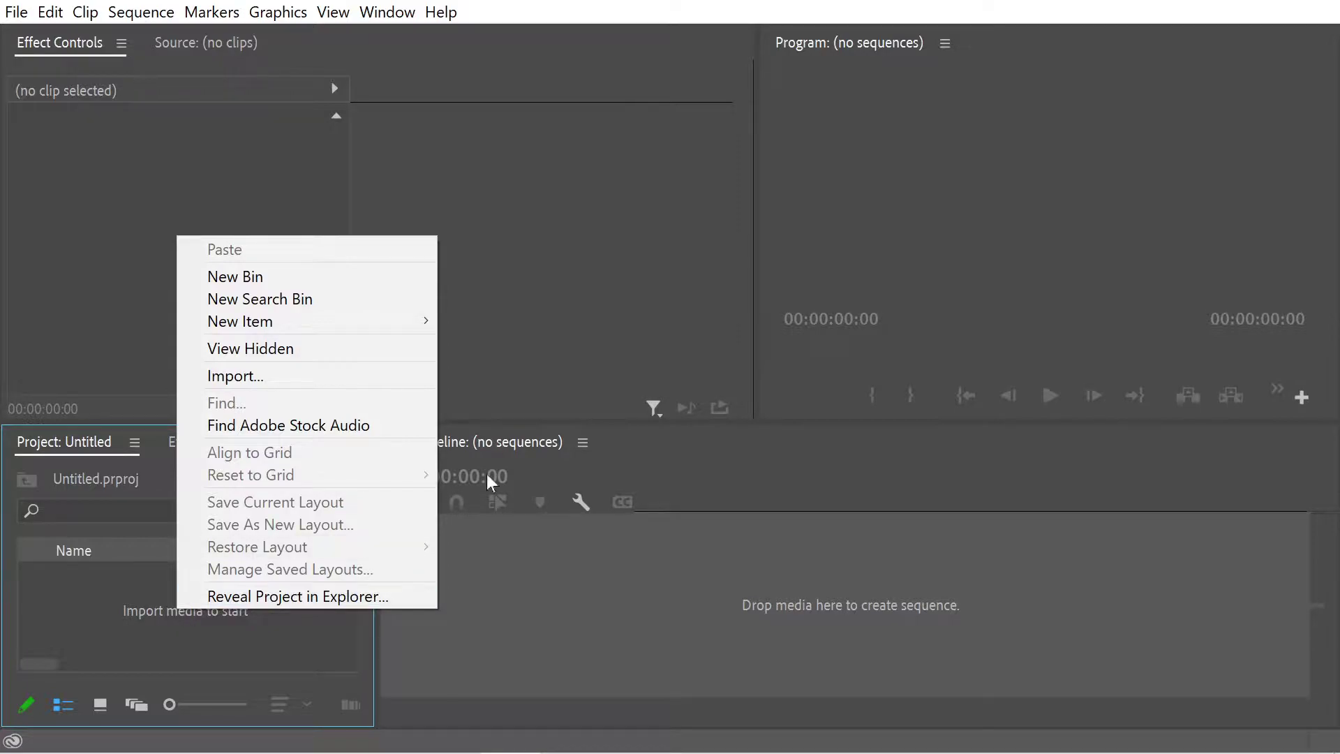
pyautogui.moveTo(338, 337)
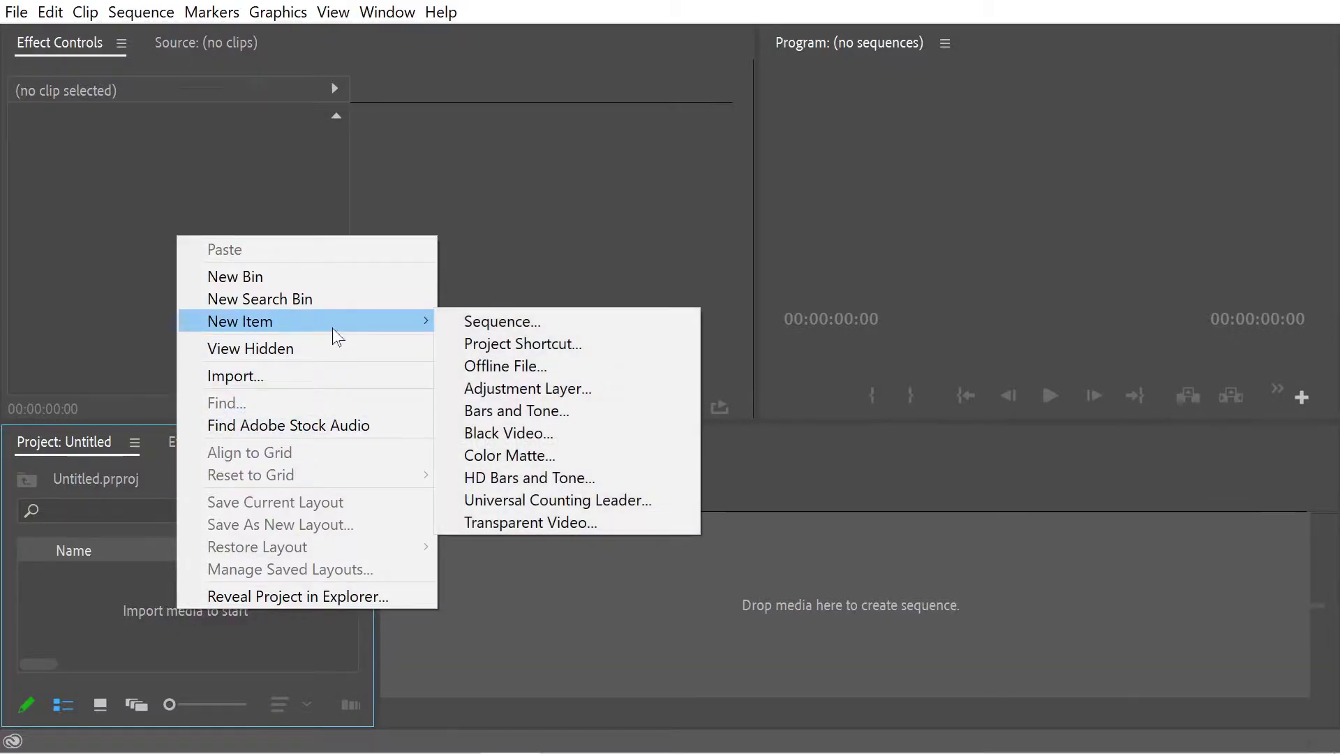
pyautogui.click(506, 455)
pyautogui.click(713, 464)
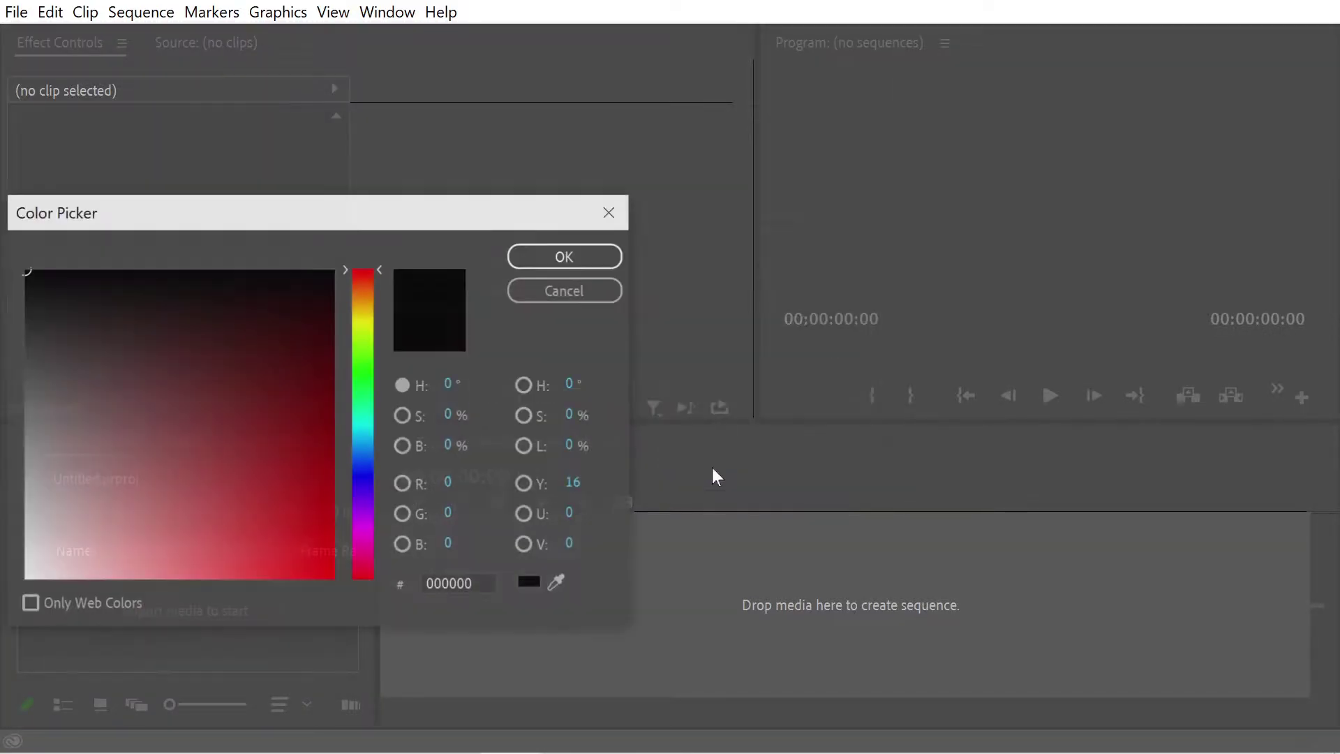
pyautogui.click(454, 585)
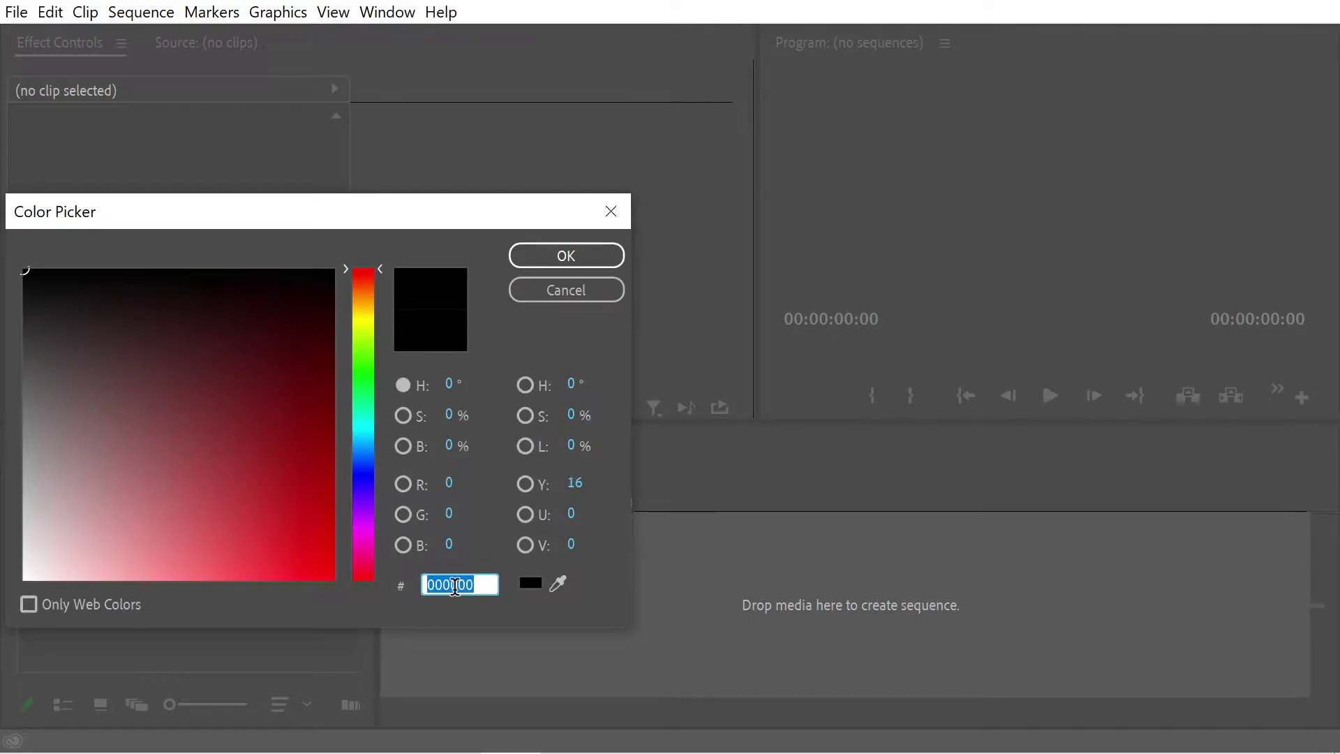
pyautogui.write('F6D475')
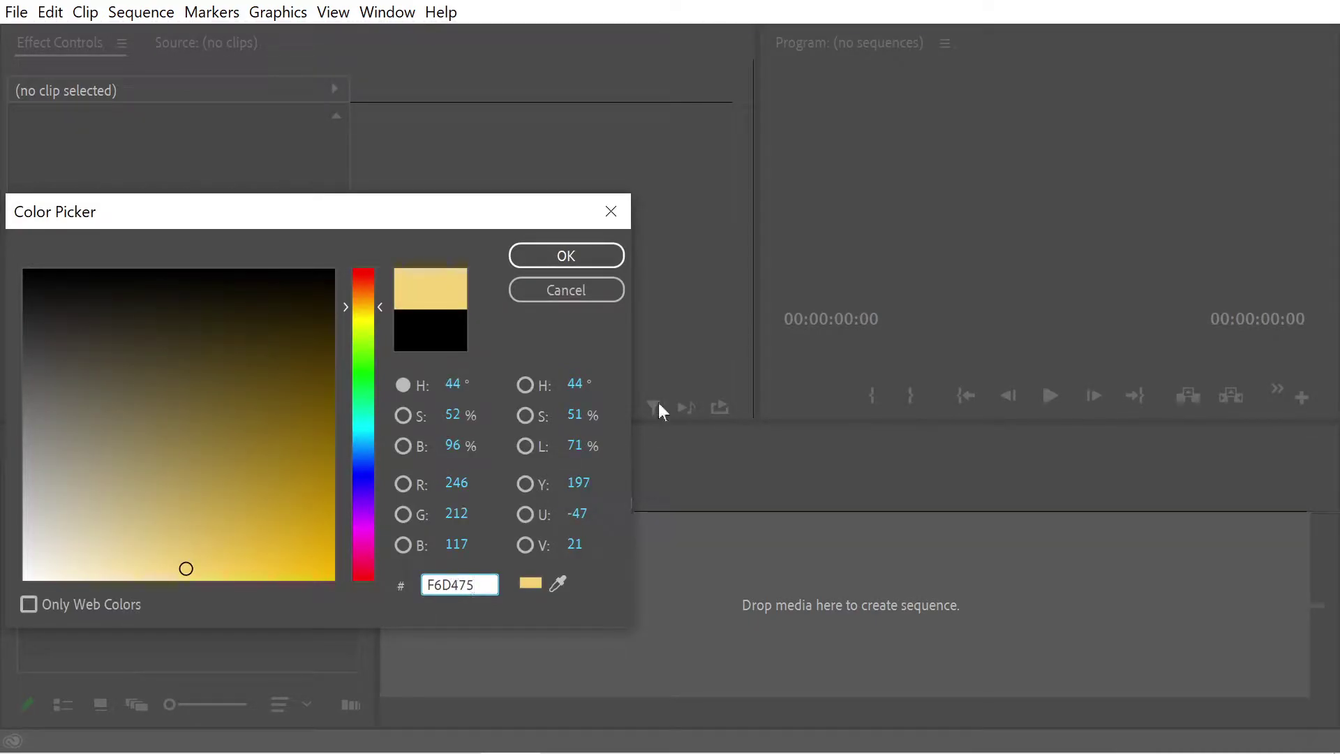
pyautogui.click(550, 259)
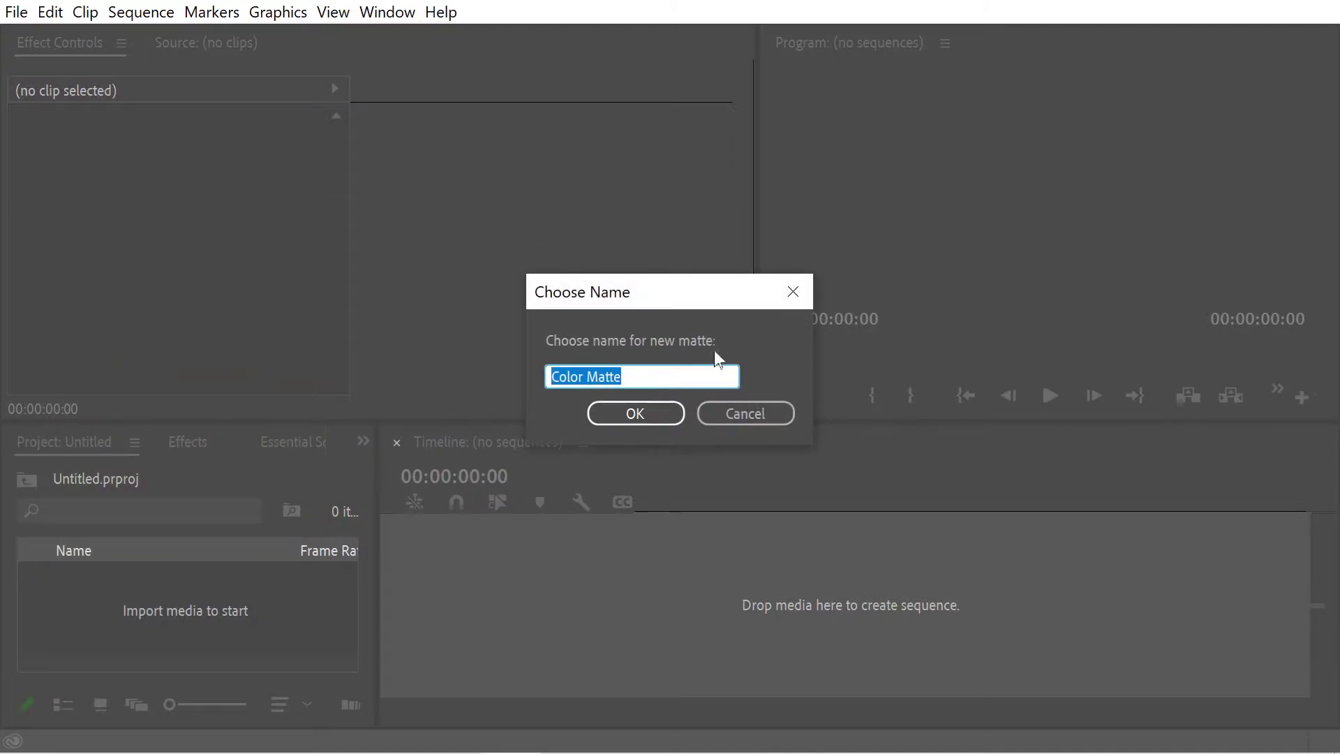
pyautogui.write('Jau')
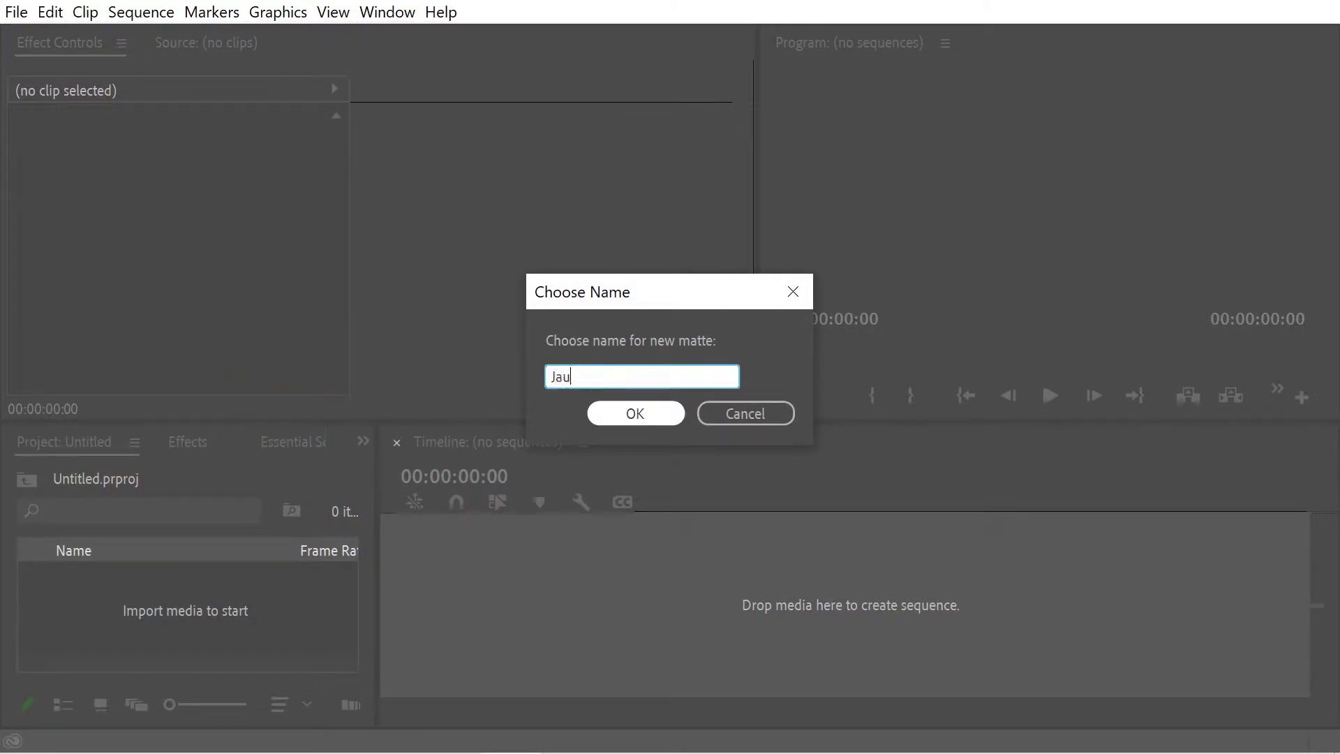
pyautogui.write('ne Pamplemousse')
# Step: Confirm the matte name, then build a sequence from the matte and zoom the timeline to fit
pyautogui.click(635, 413)
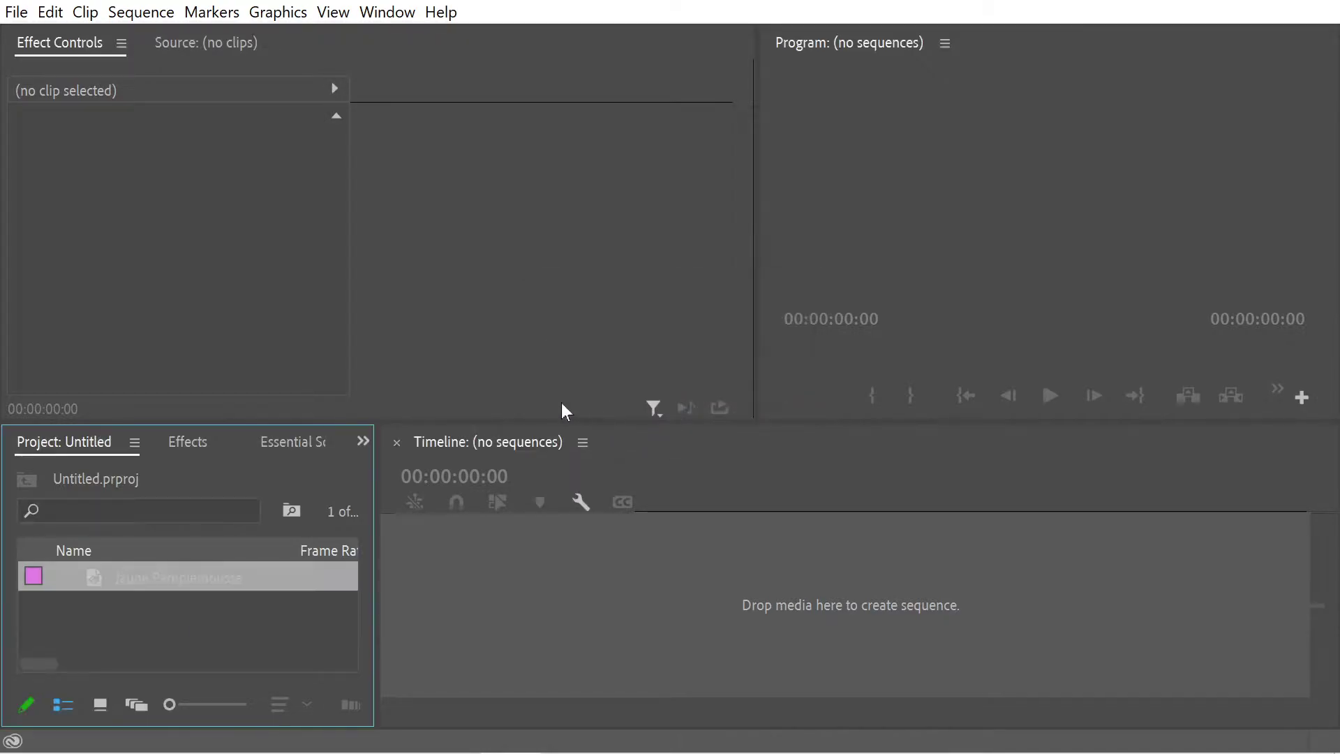
pyautogui.moveTo(158, 576); pyautogui.dragTo(681, 595)
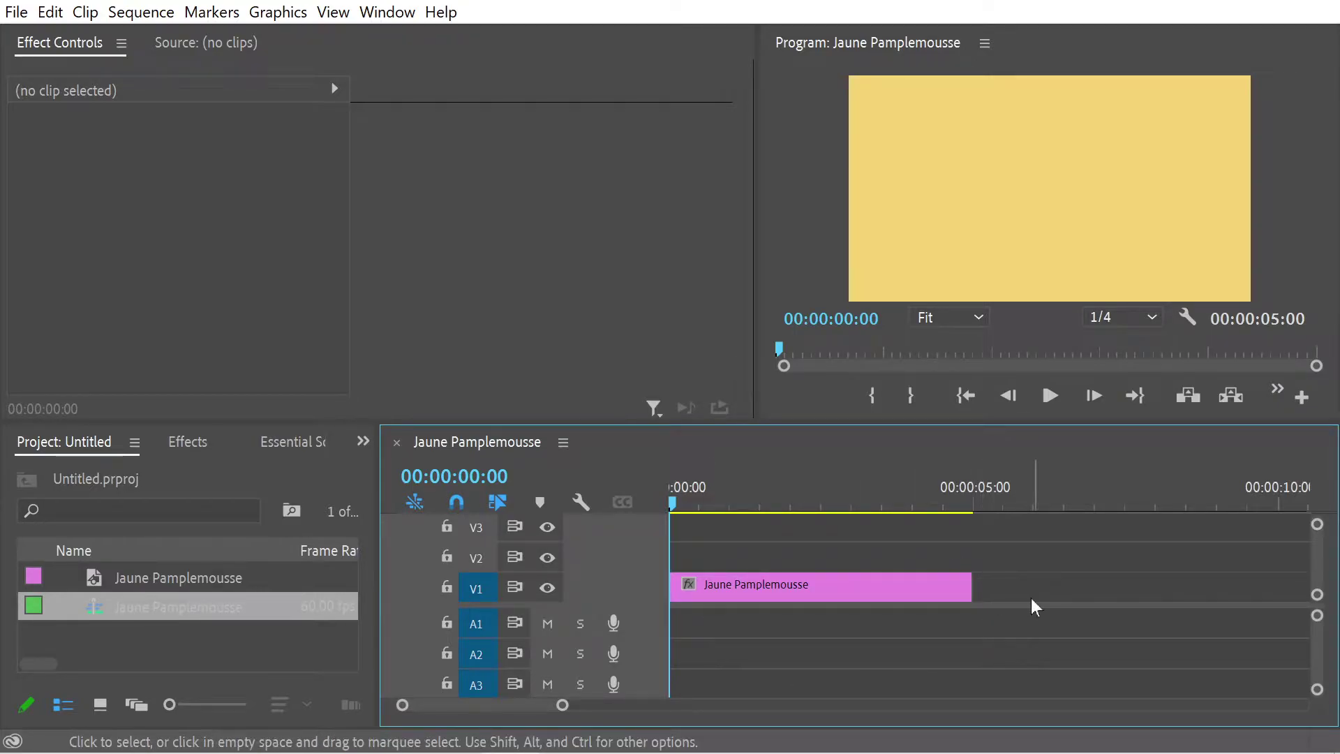
pyautogui.press('\\')
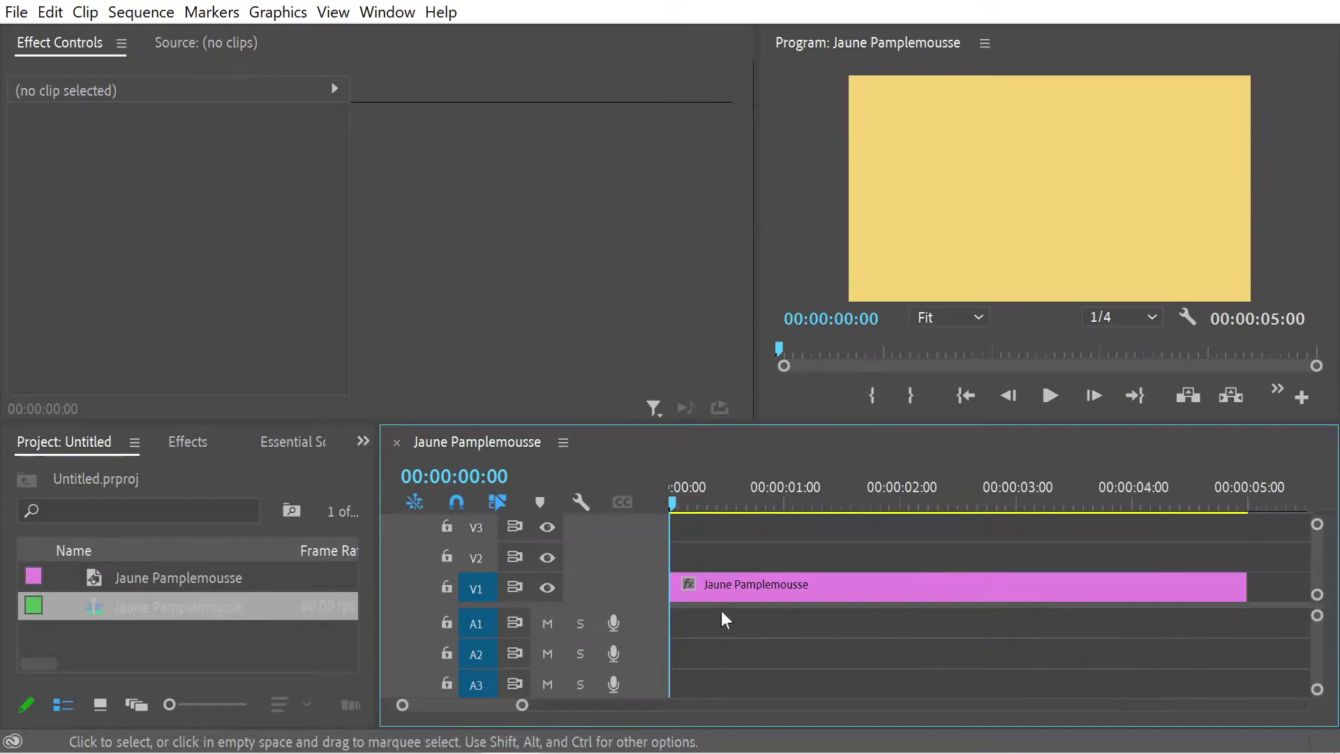
pyautogui.moveTo(710, 501); pyautogui.dragTo(660, 477)
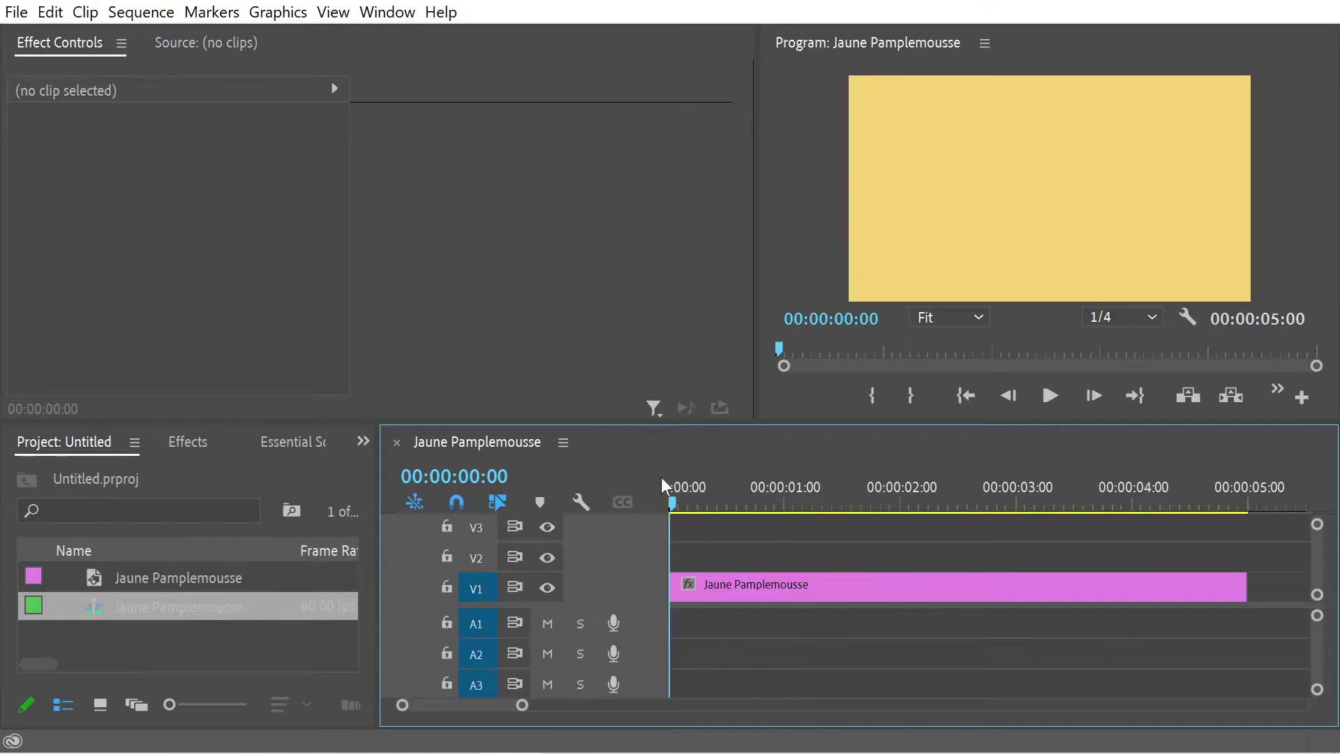
# Step: Create a Black Video item and place it on V2 above the yellow matte
pyautogui.click(169, 647)
pyautogui.rightClick(169, 646)
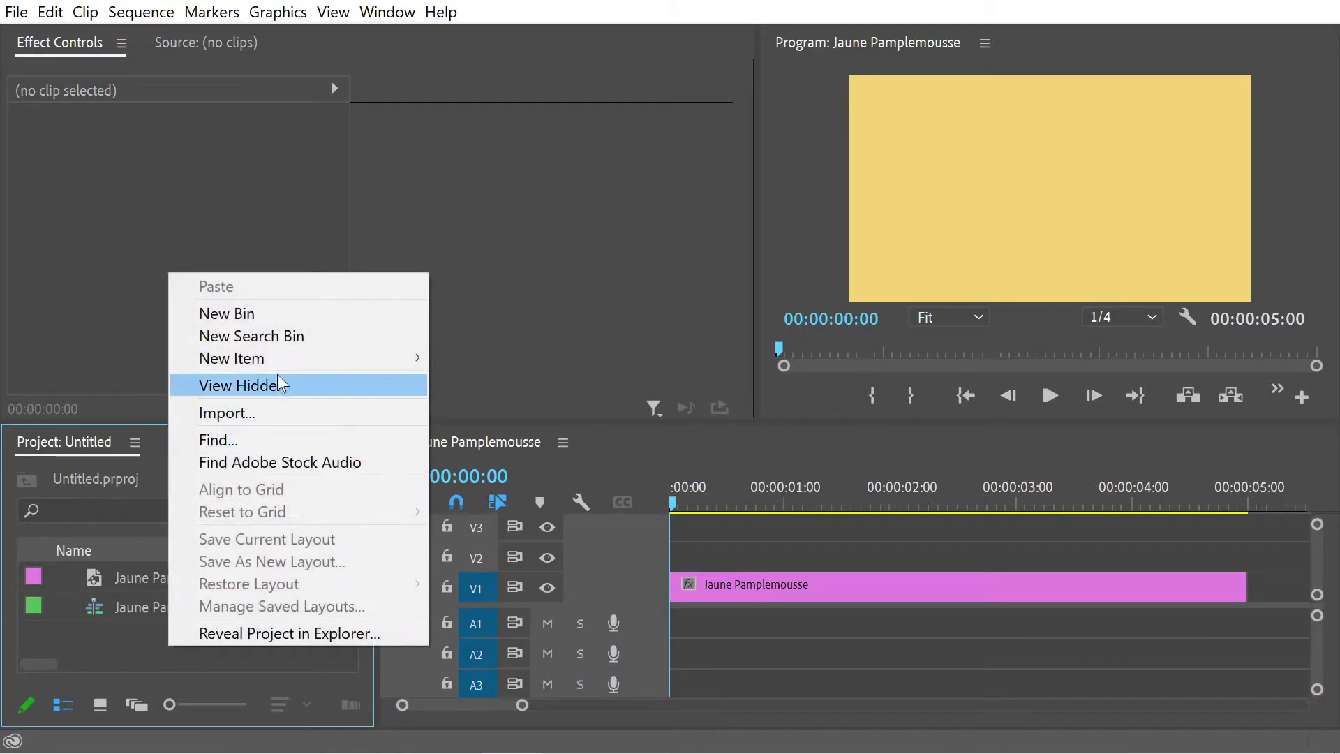
pyautogui.moveTo(269, 368)
pyautogui.click(505, 470)
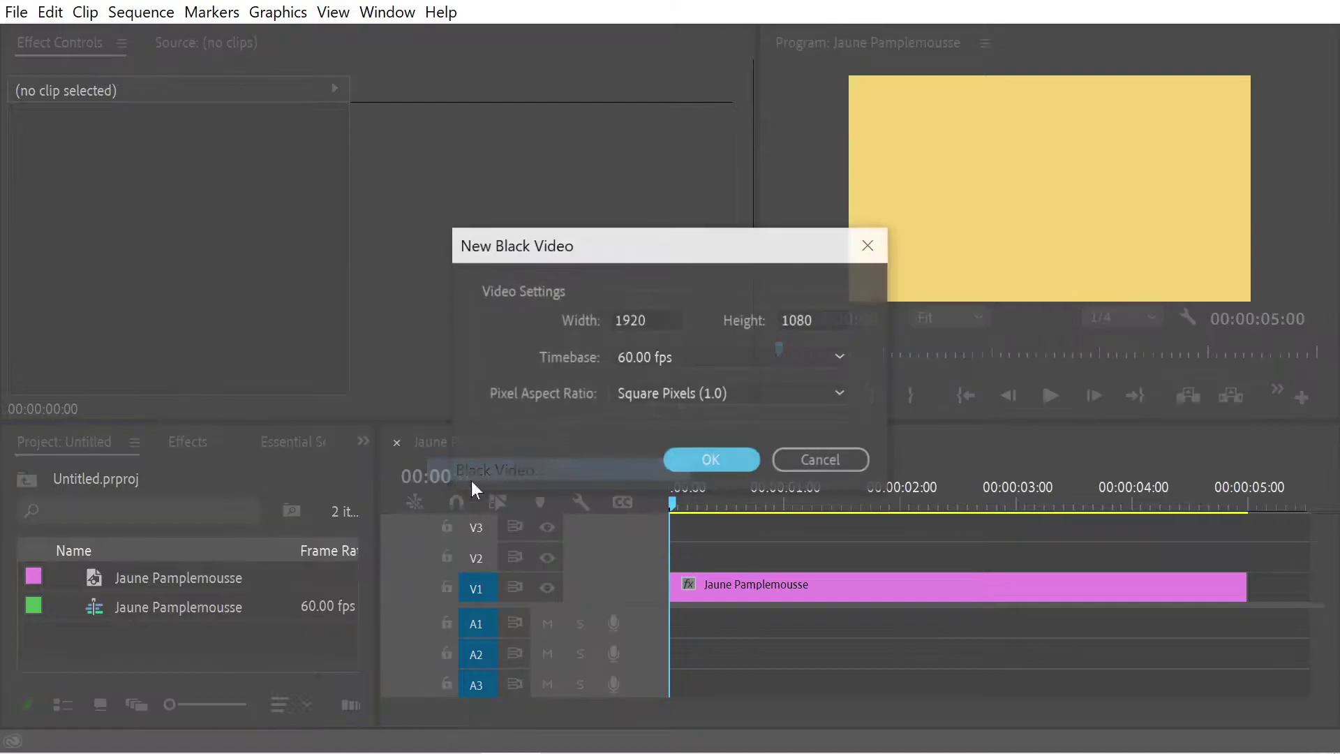
pyautogui.click(700, 460)
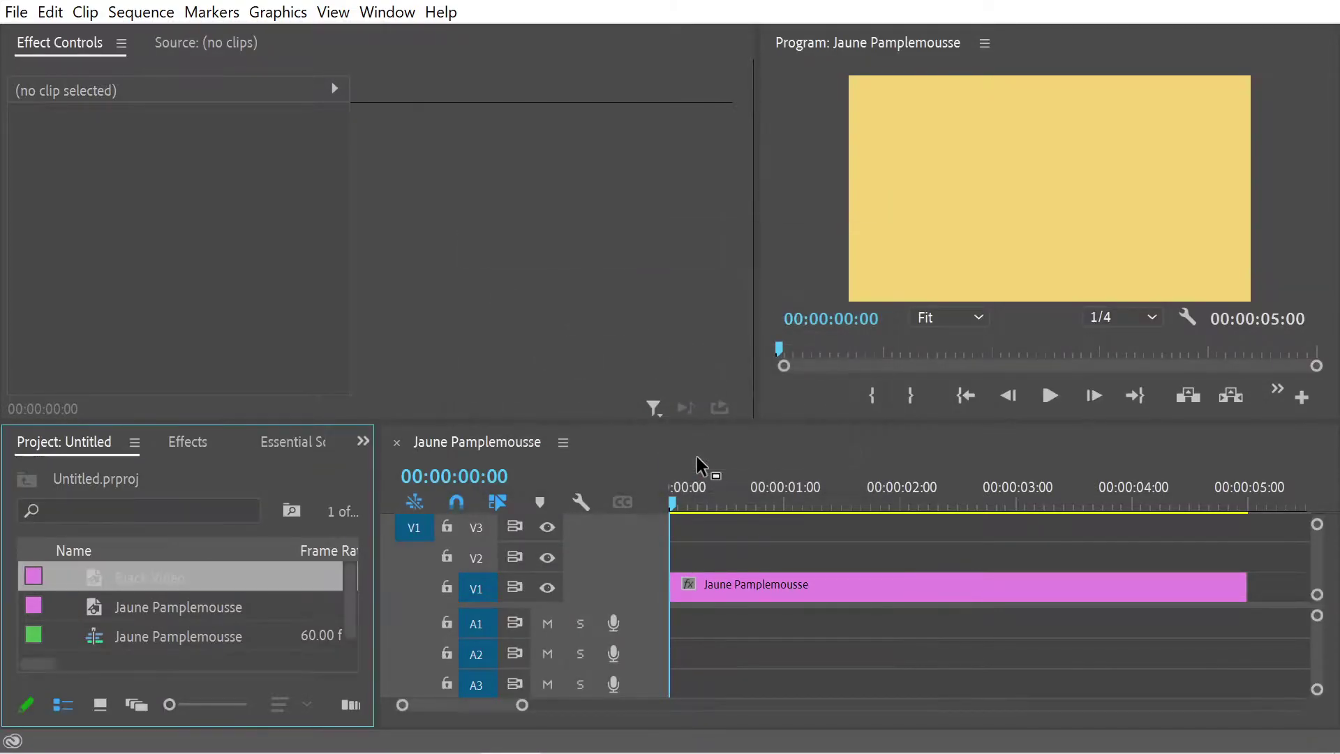
pyautogui.moveTo(146, 579); pyautogui.dragTo(664, 563)
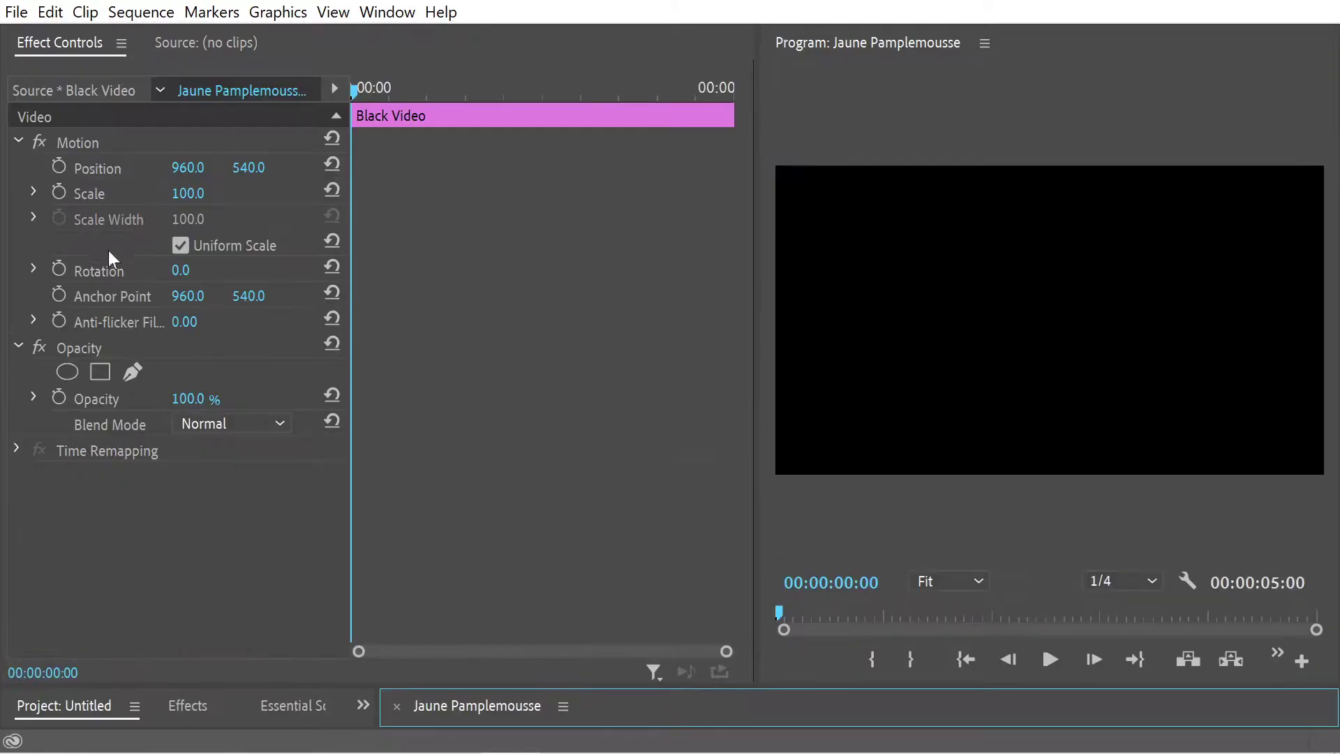
# Step: Set the Black Video's Scale to 30
pyautogui.click(187, 193)
pyautogui.press('BackSpace')
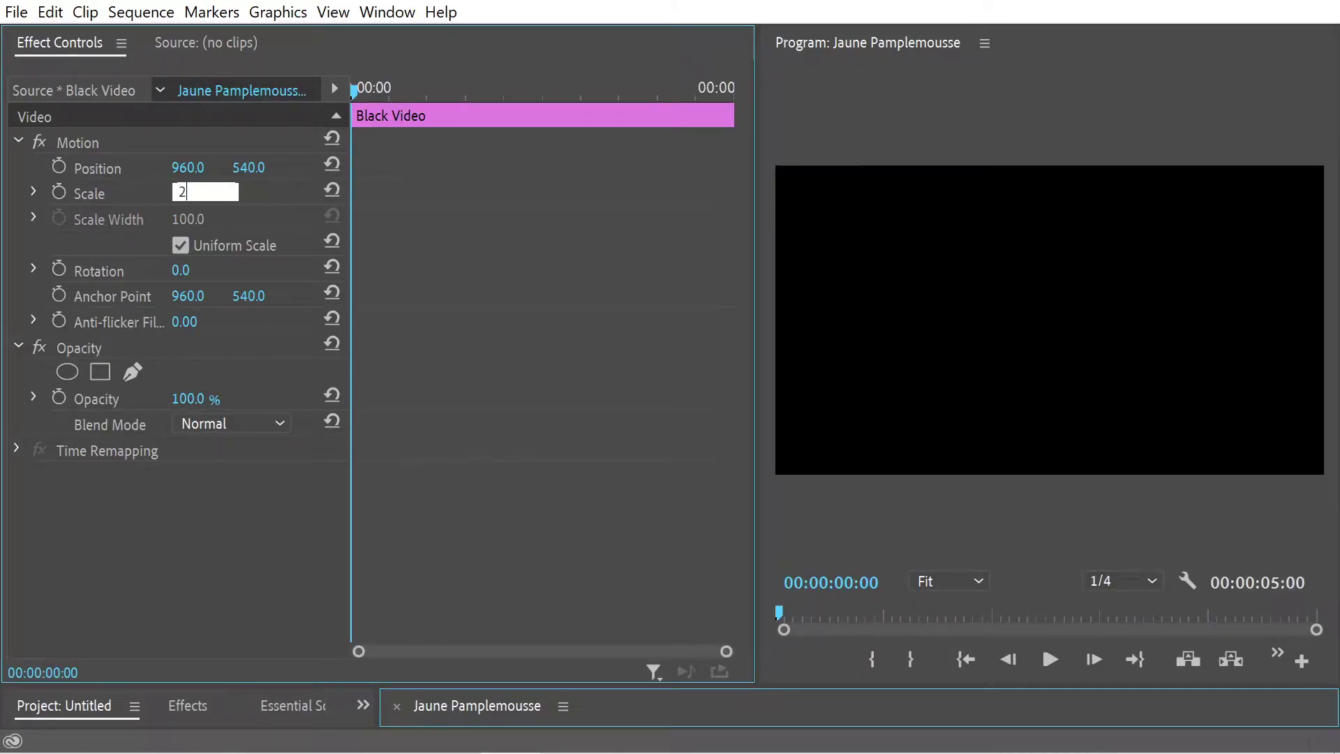
pyautogui.write('30')
pyautogui.press('Return')
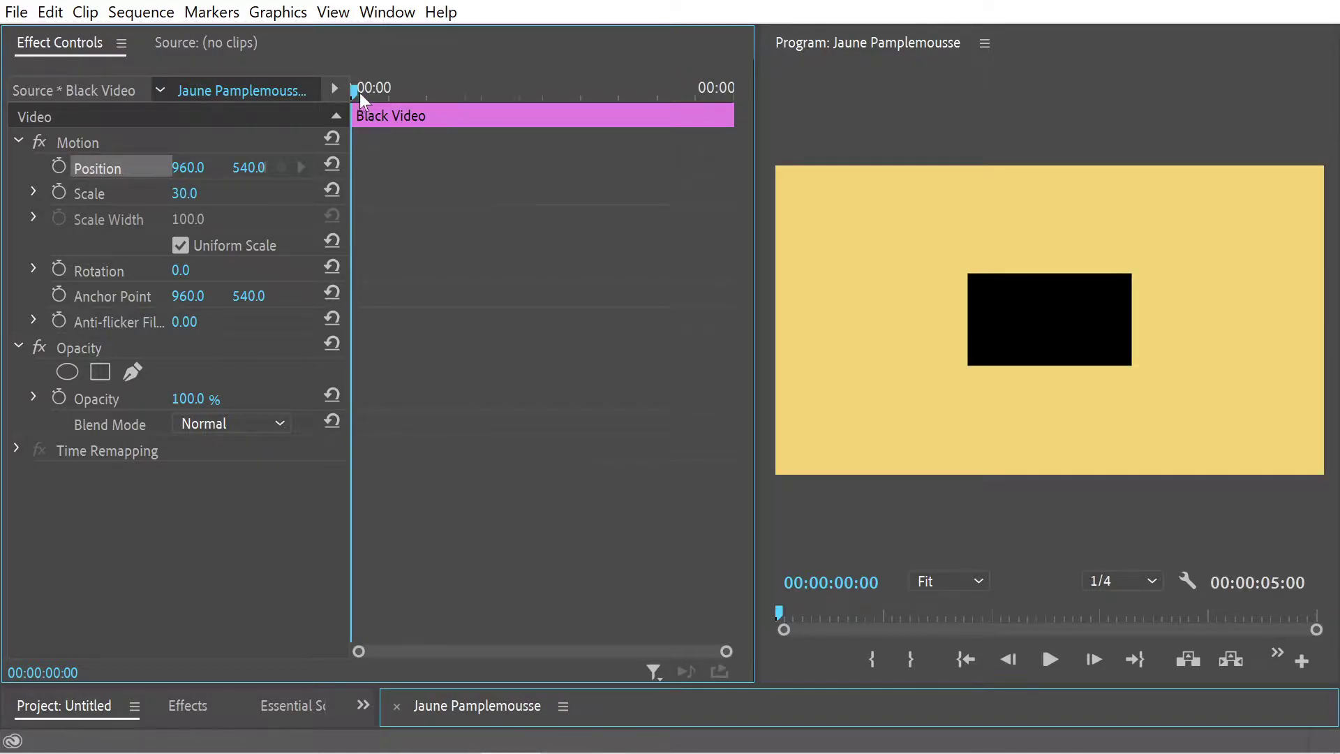
# Step: At about 0:17, start Position keyframing with the box moved to the upper left
pyautogui.moveTo(354, 89); pyautogui.dragTo(371, 91)
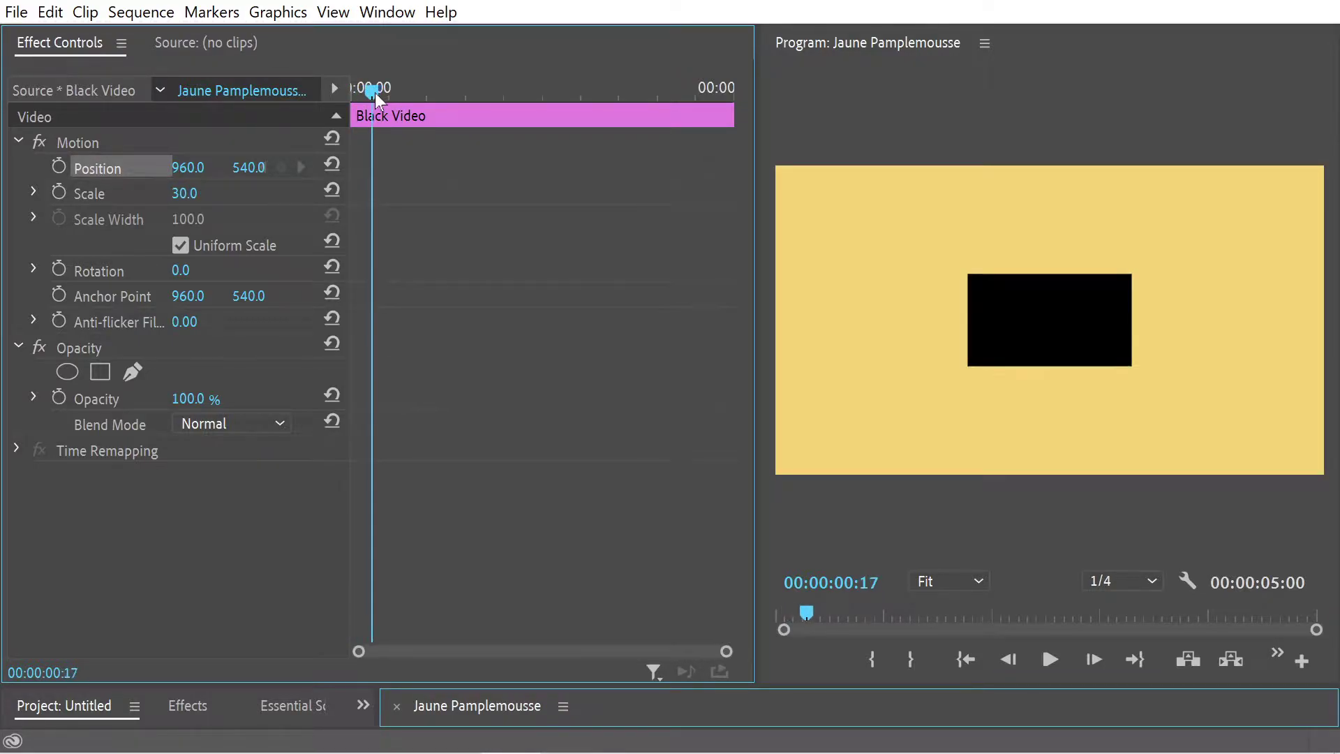
pyautogui.click(59, 166)
pyautogui.click(188, 168)
pyautogui.write('650')
pyautogui.press('Return')
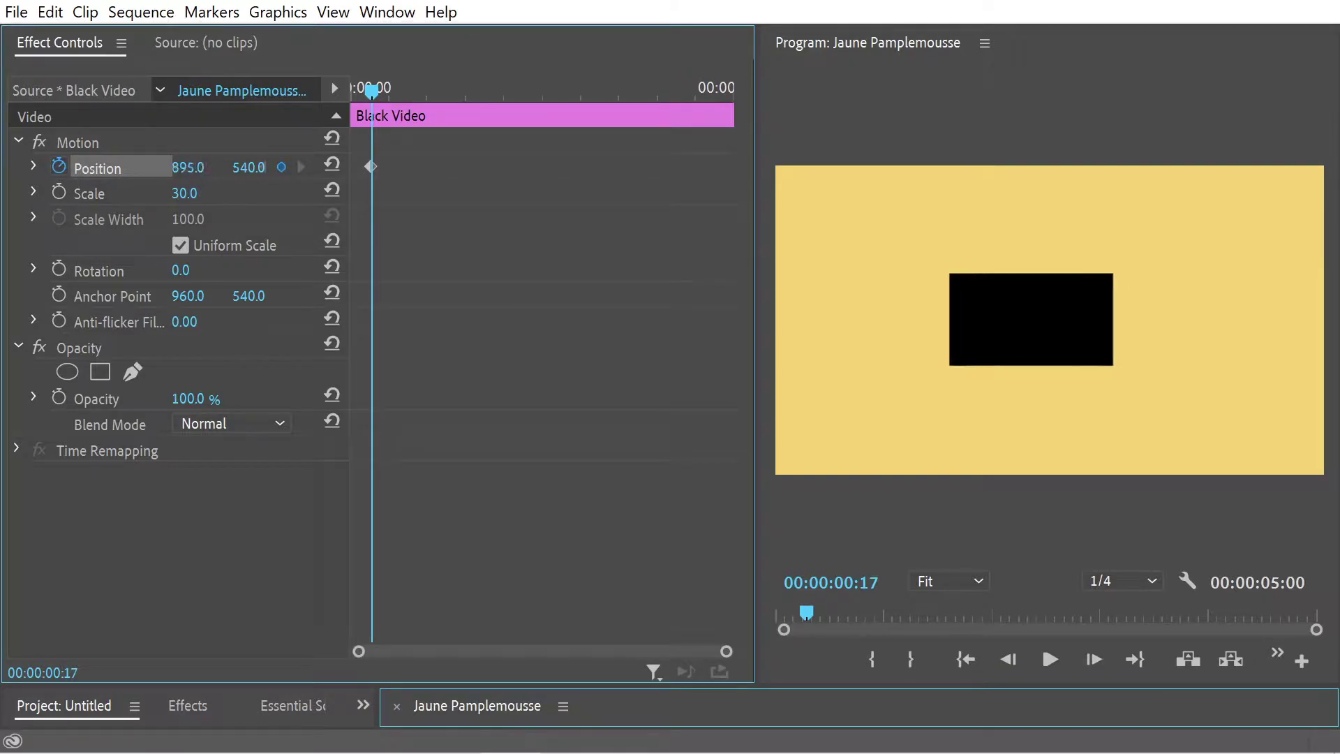
pyautogui.moveTo(188, 167); pyautogui.dragTo(133, 167)
pyautogui.moveTo(249, 167); pyautogui.dragTo(222, 166)
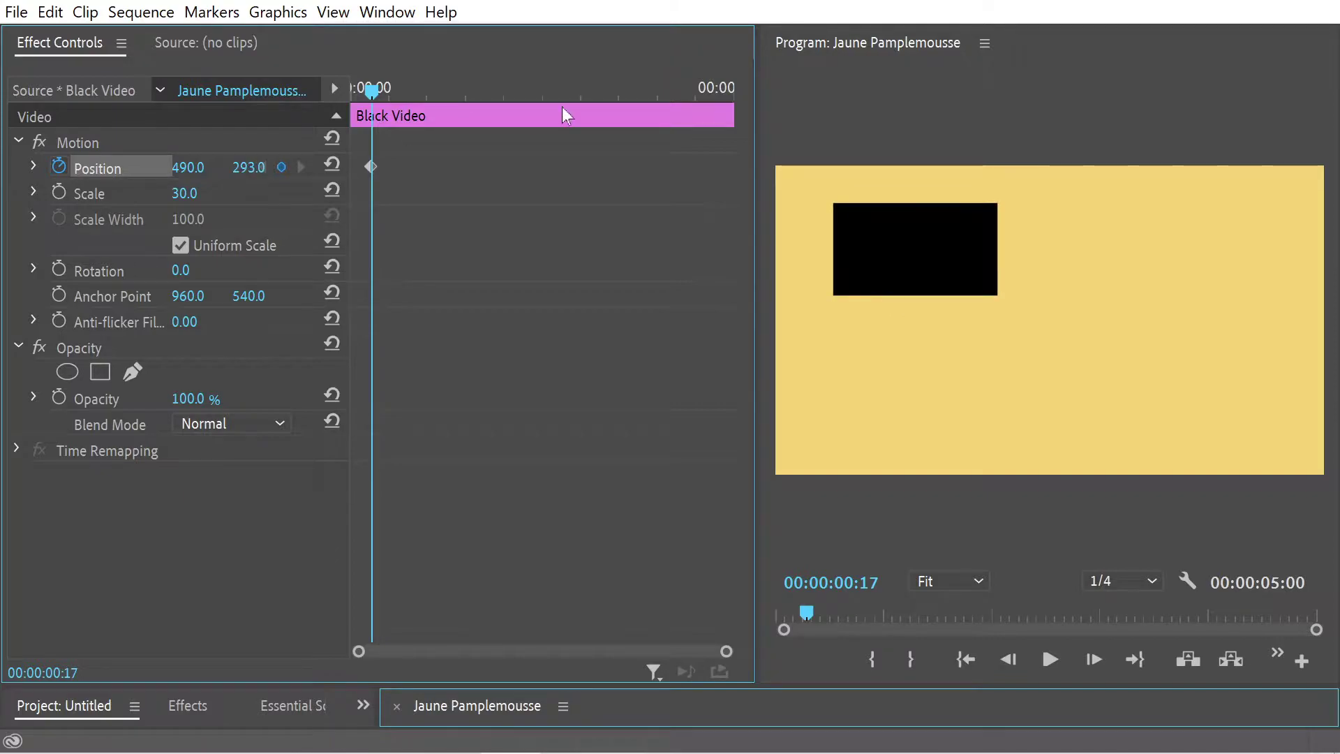
# Step: Add Position keyframes with the box at centre around 2:03 and upper right near 3:59, then play back
pyautogui.moveTo(410, 94); pyautogui.dragTo(507, 90)
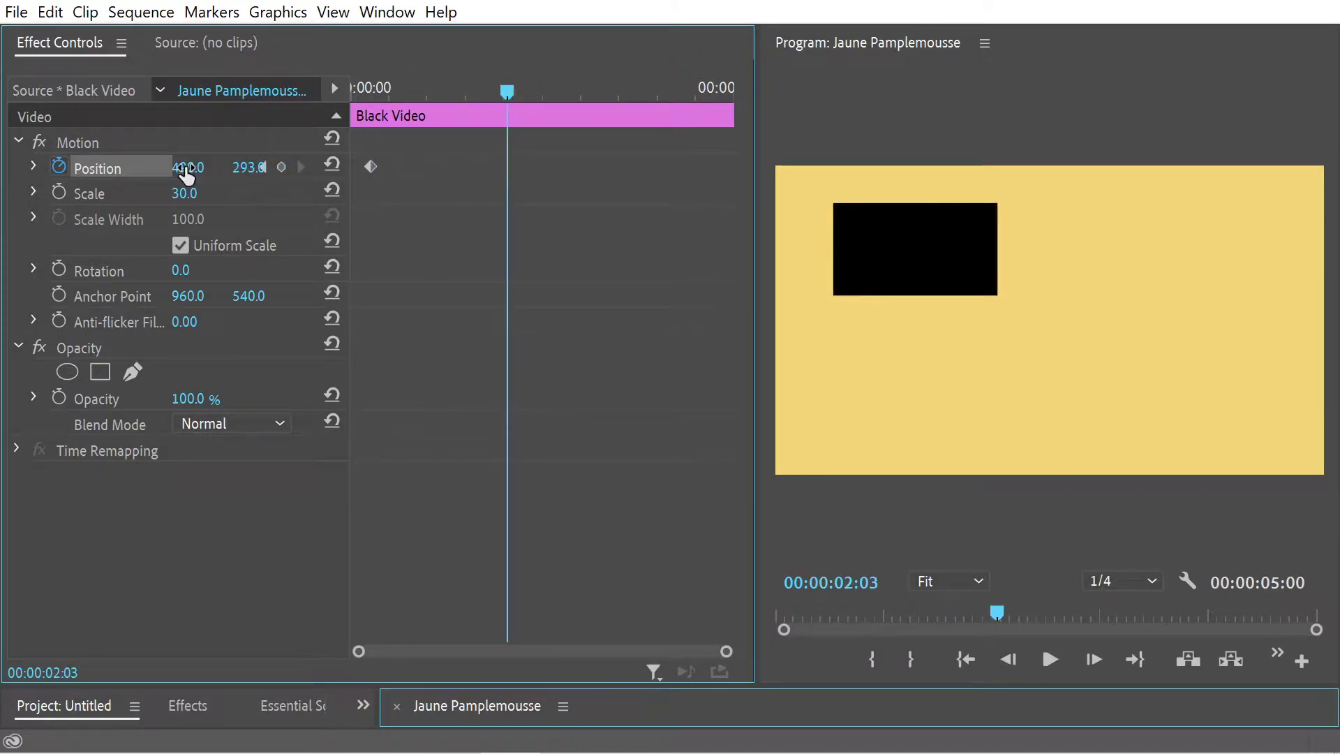
pyautogui.moveTo(188, 167); pyautogui.dragTo(220, 167)
pyautogui.moveTo(513, 91); pyautogui.dragTo(662, 85)
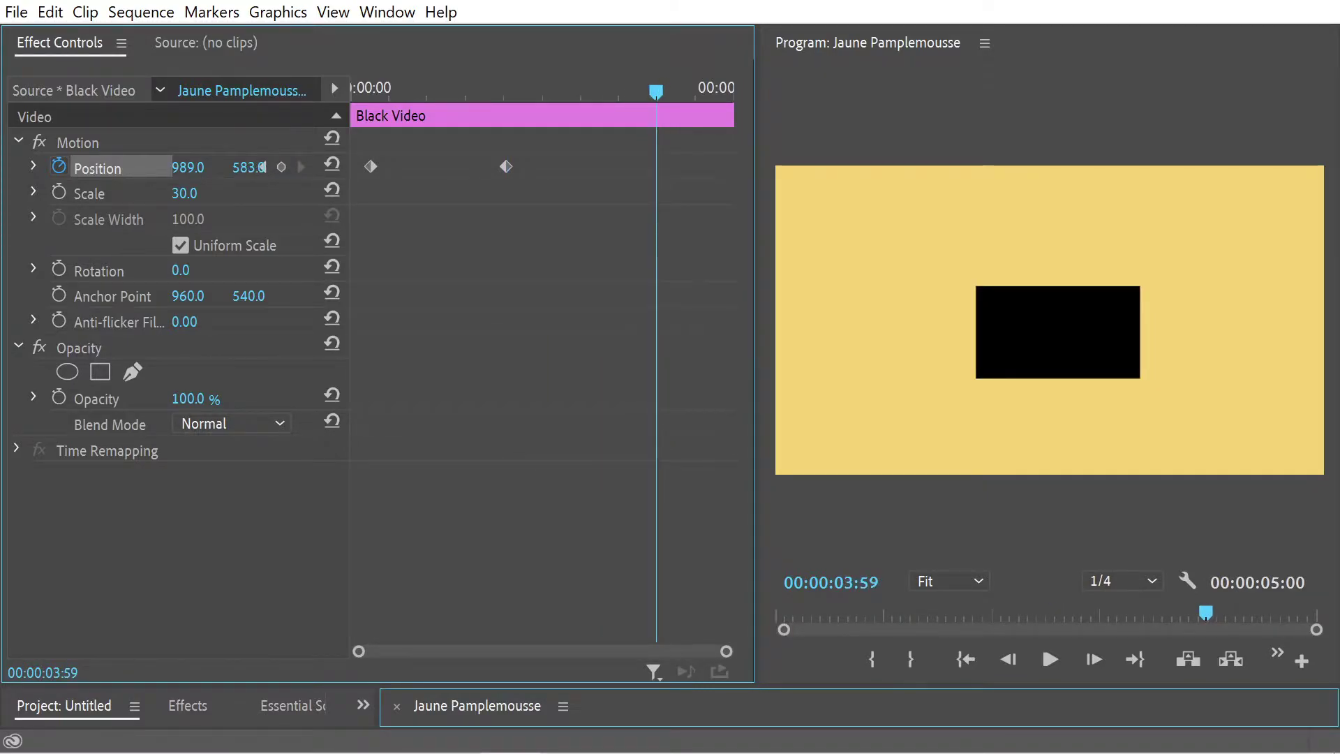
pyautogui.moveTo(249, 167); pyautogui.dragTo(307, 150)
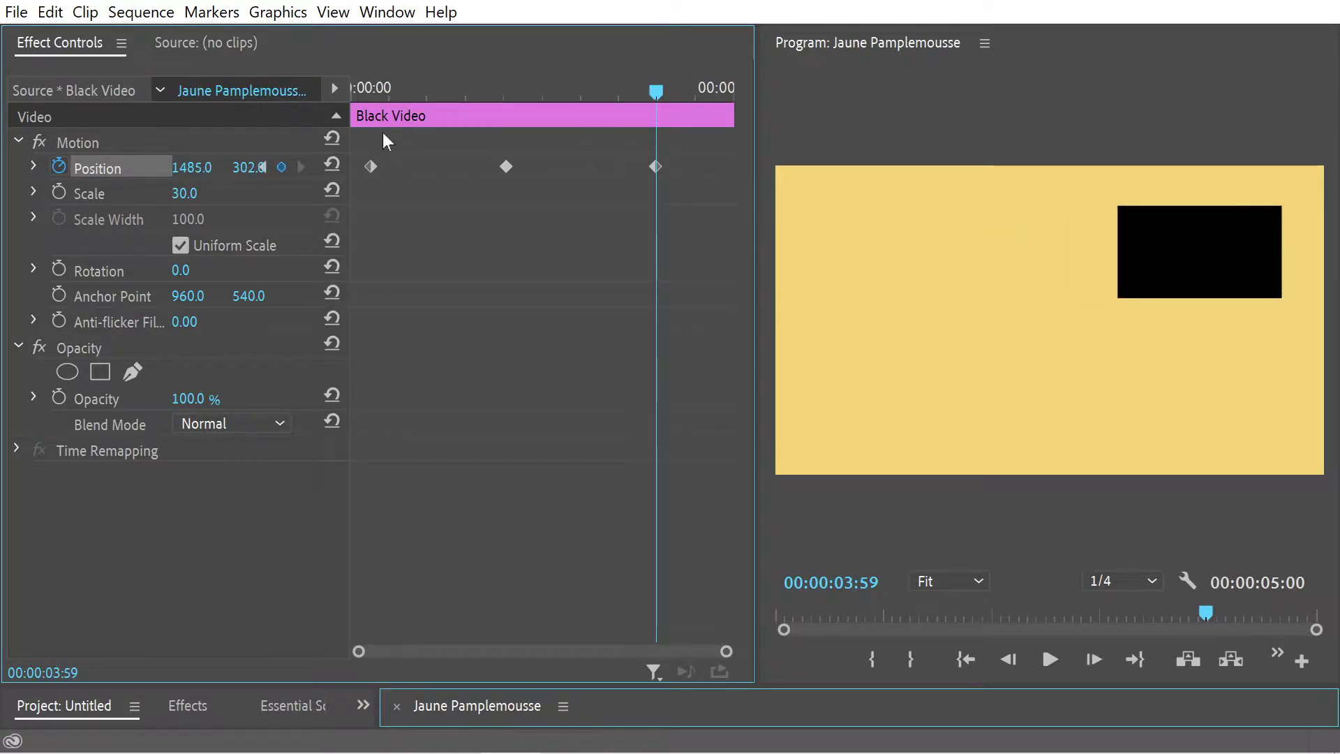
pyautogui.moveTo(429, 91); pyautogui.dragTo(320, 93)
pyautogui.press('space')
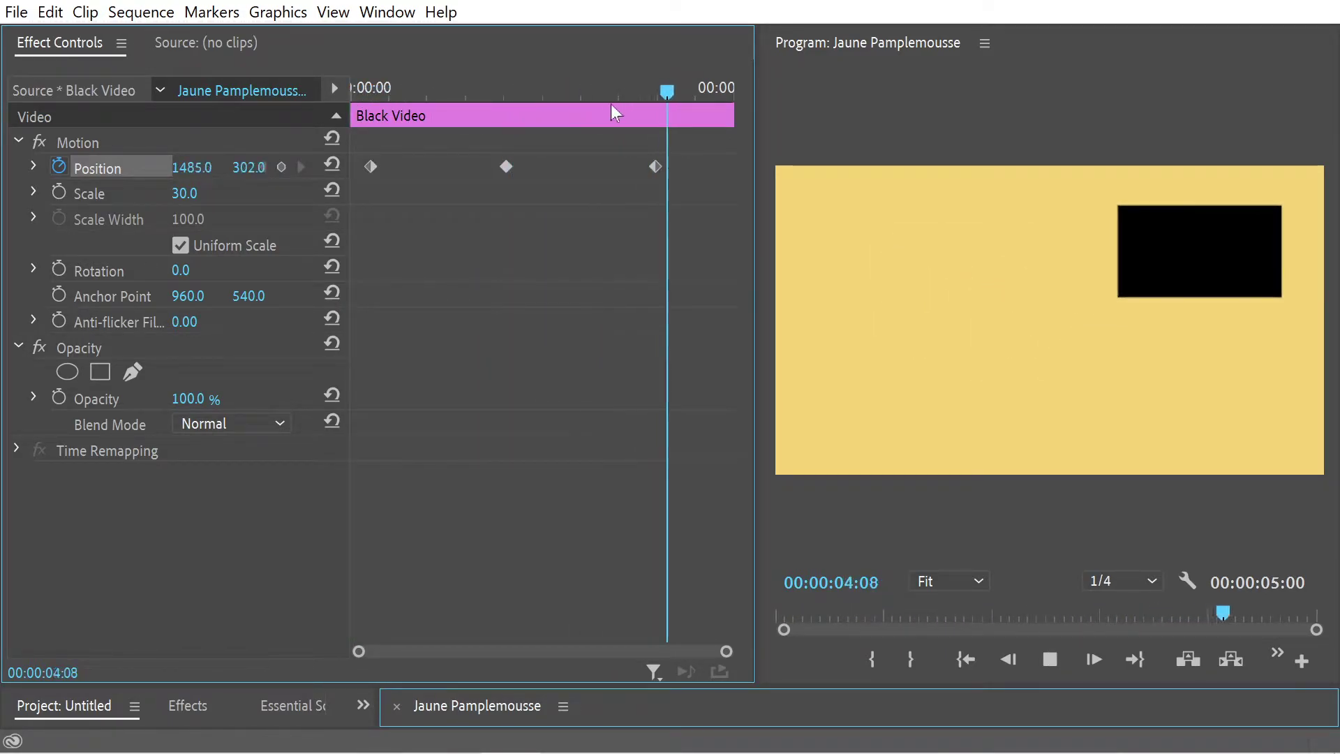
pyautogui.click(595, 89)
pyautogui.moveTo(596, 91); pyautogui.dragTo(360, 91)
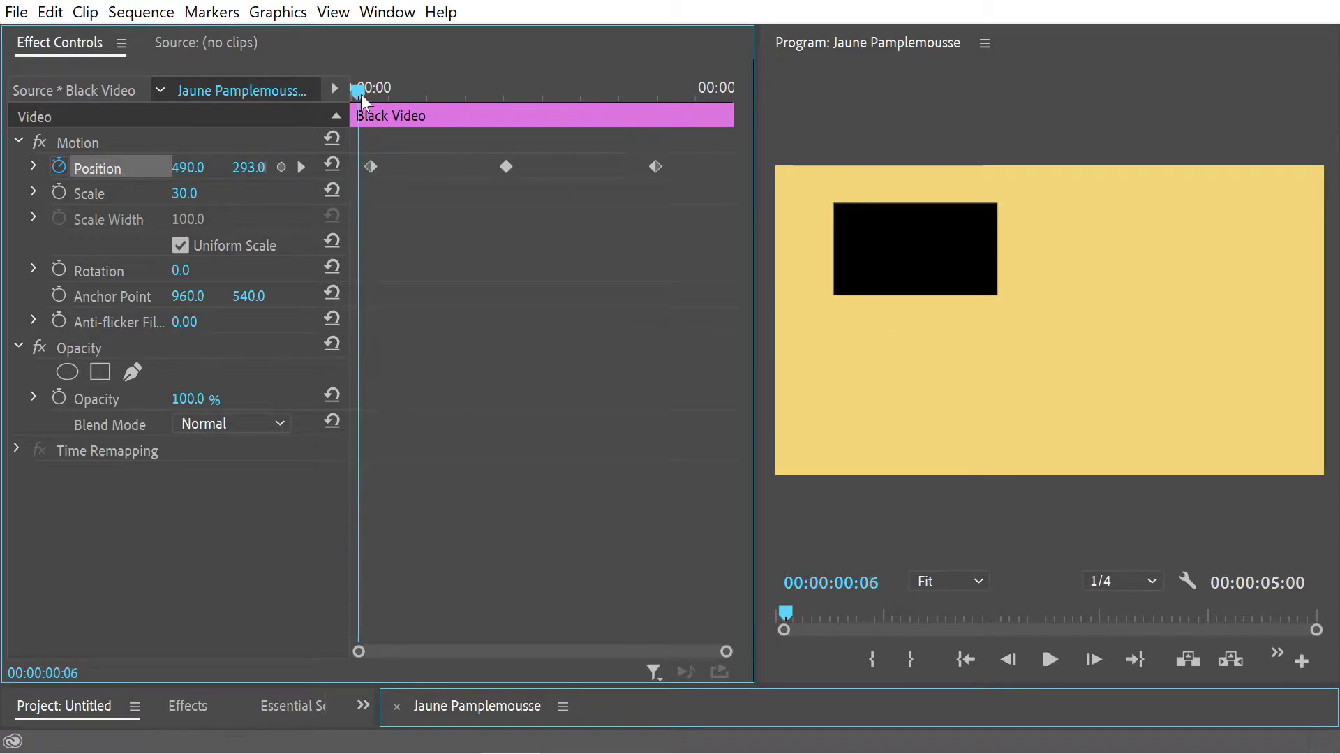
pyautogui.rightClick(504, 168)
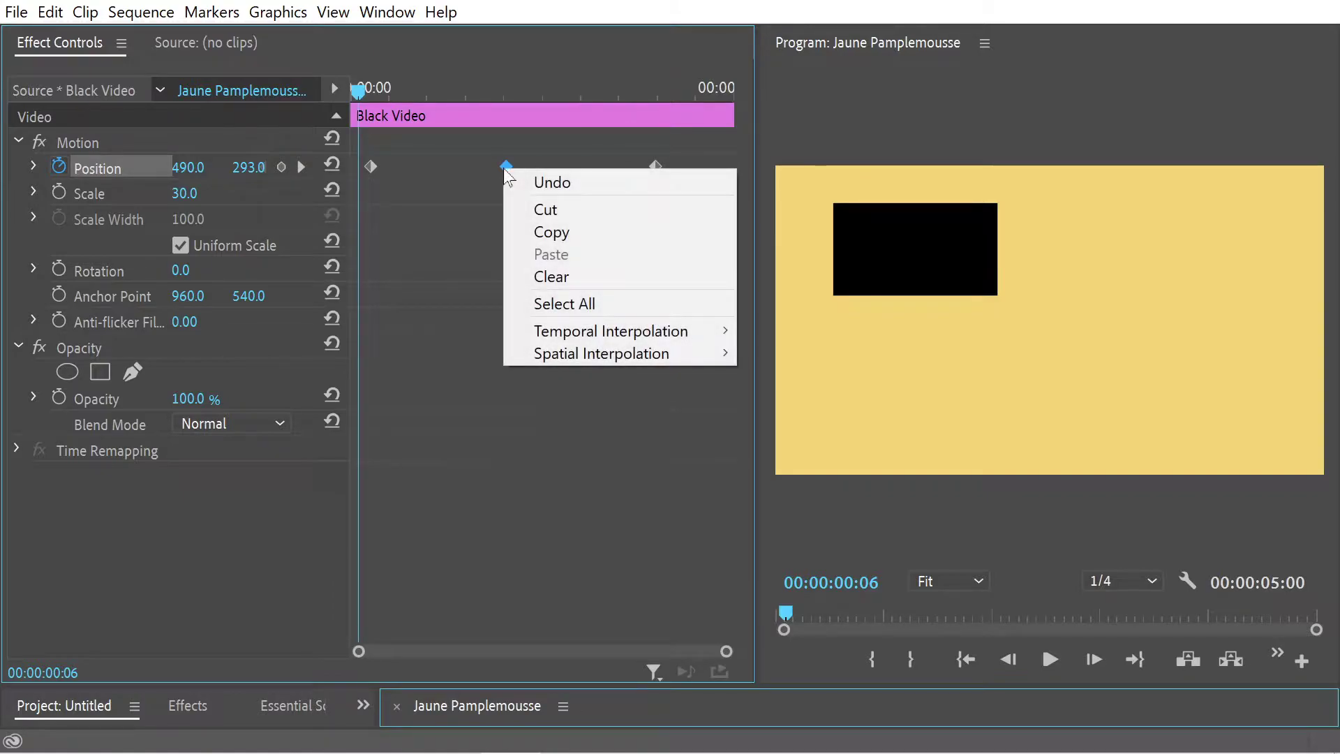
pyautogui.moveTo(605, 338)
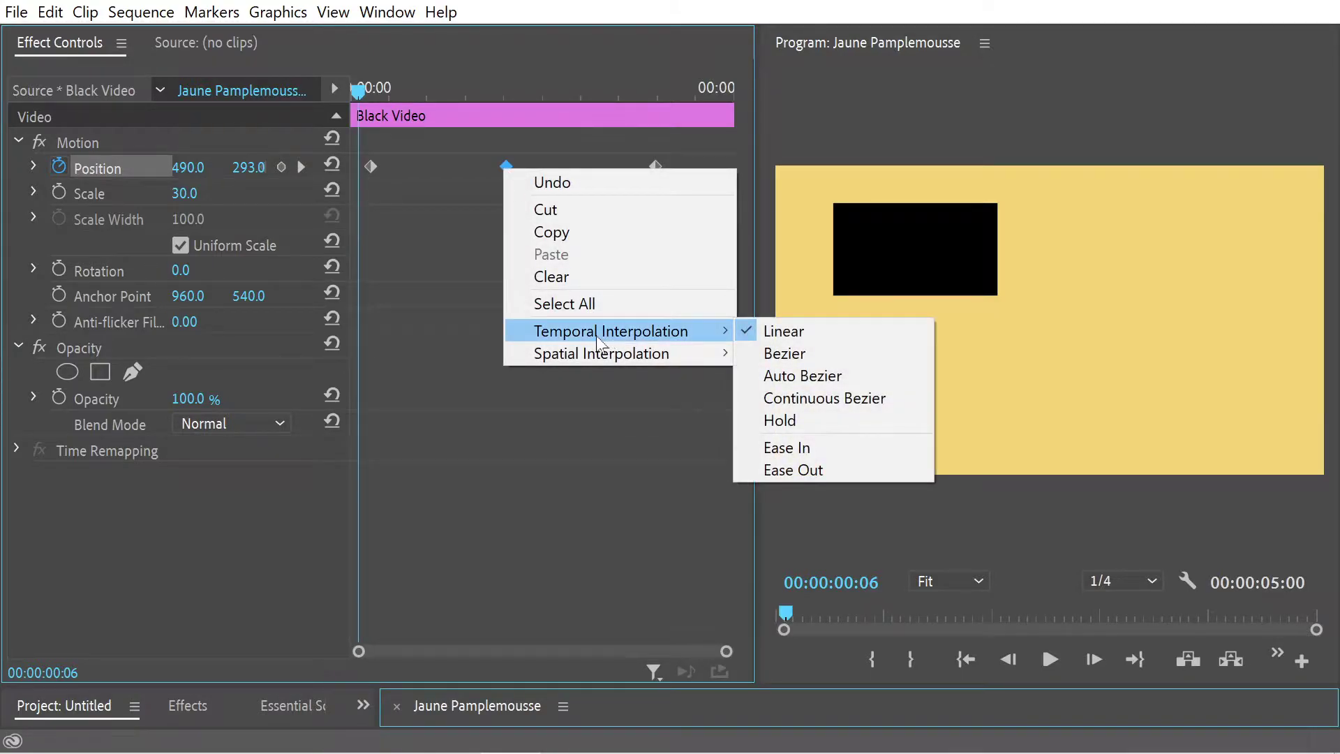
pyautogui.moveTo(582, 359)
pyautogui.click(578, 11)
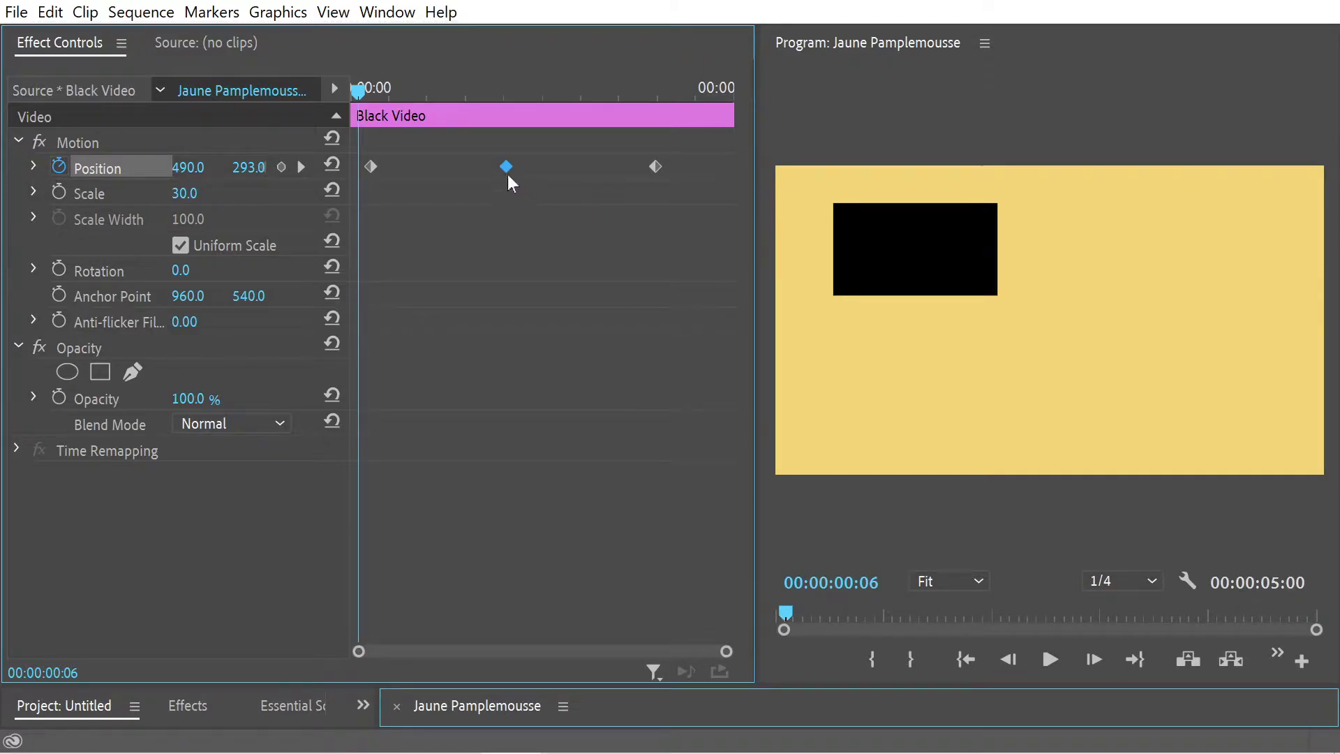
# Step: Set the middle Position keyframe's temporal interpolation back to Linear and collapse the Position velocity graph
pyautogui.click(33, 166)
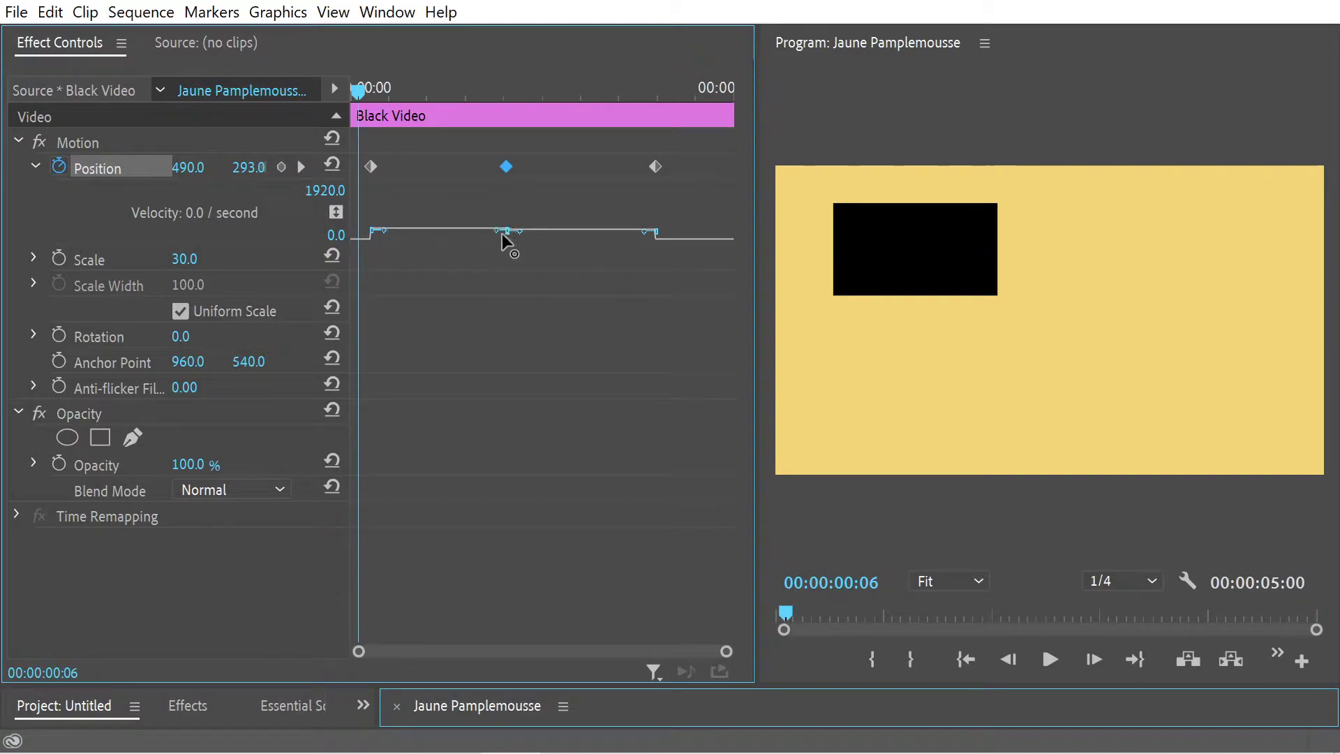
pyautogui.moveTo(509, 234); pyautogui.dragTo(509, 221)
pyautogui.rightClick(504, 171)
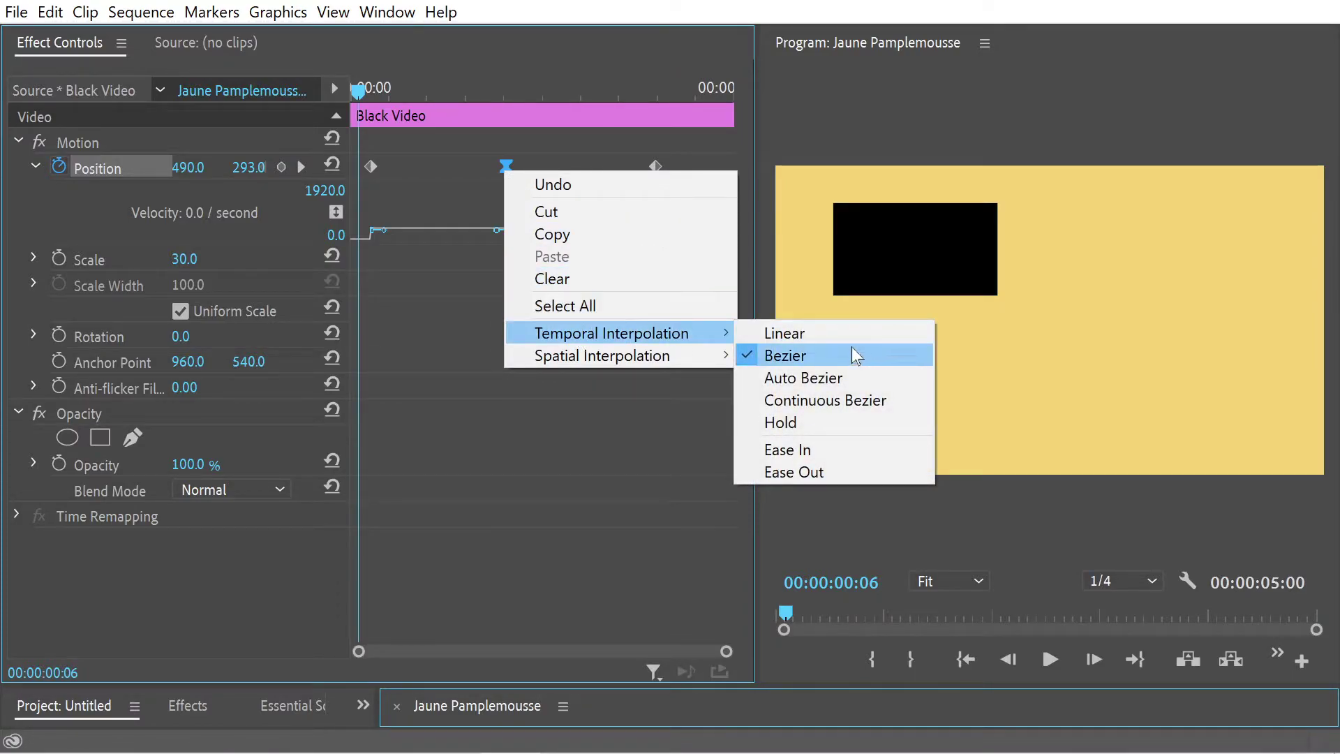
pyautogui.click(785, 333)
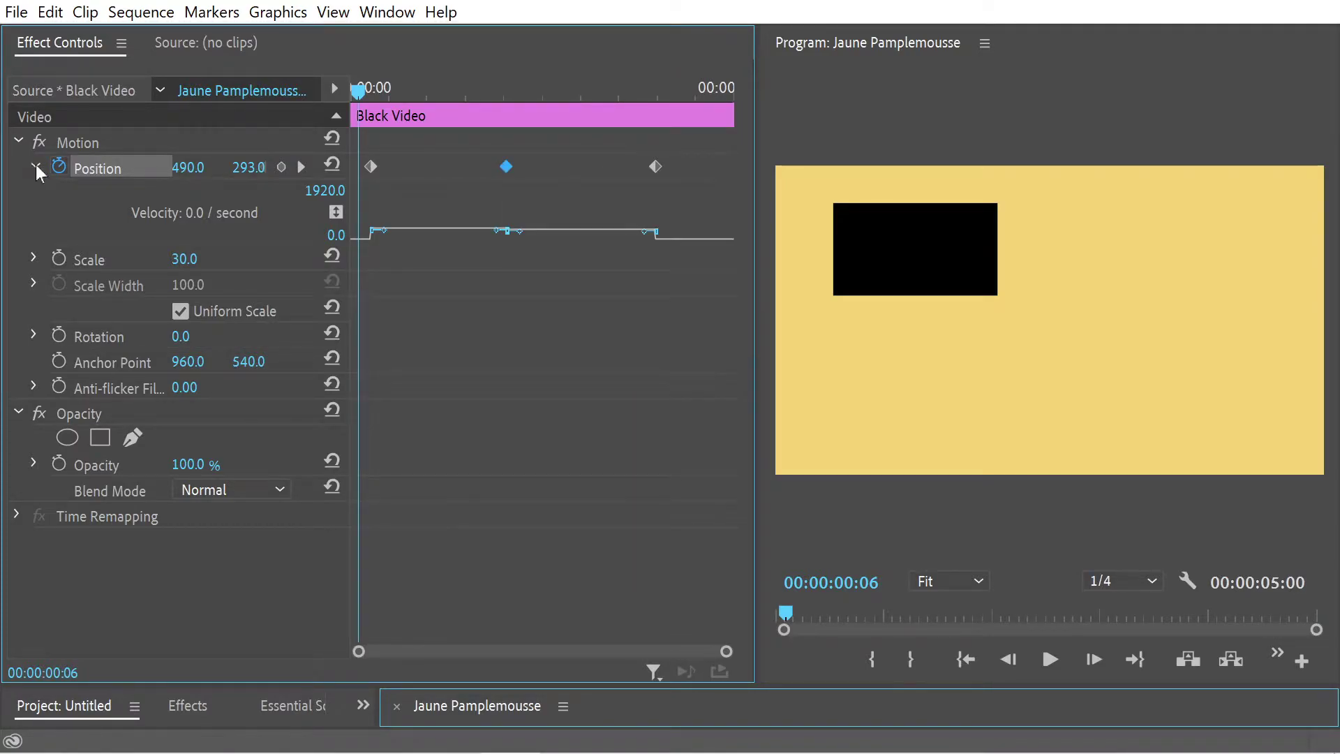
pyautogui.click(36, 164)
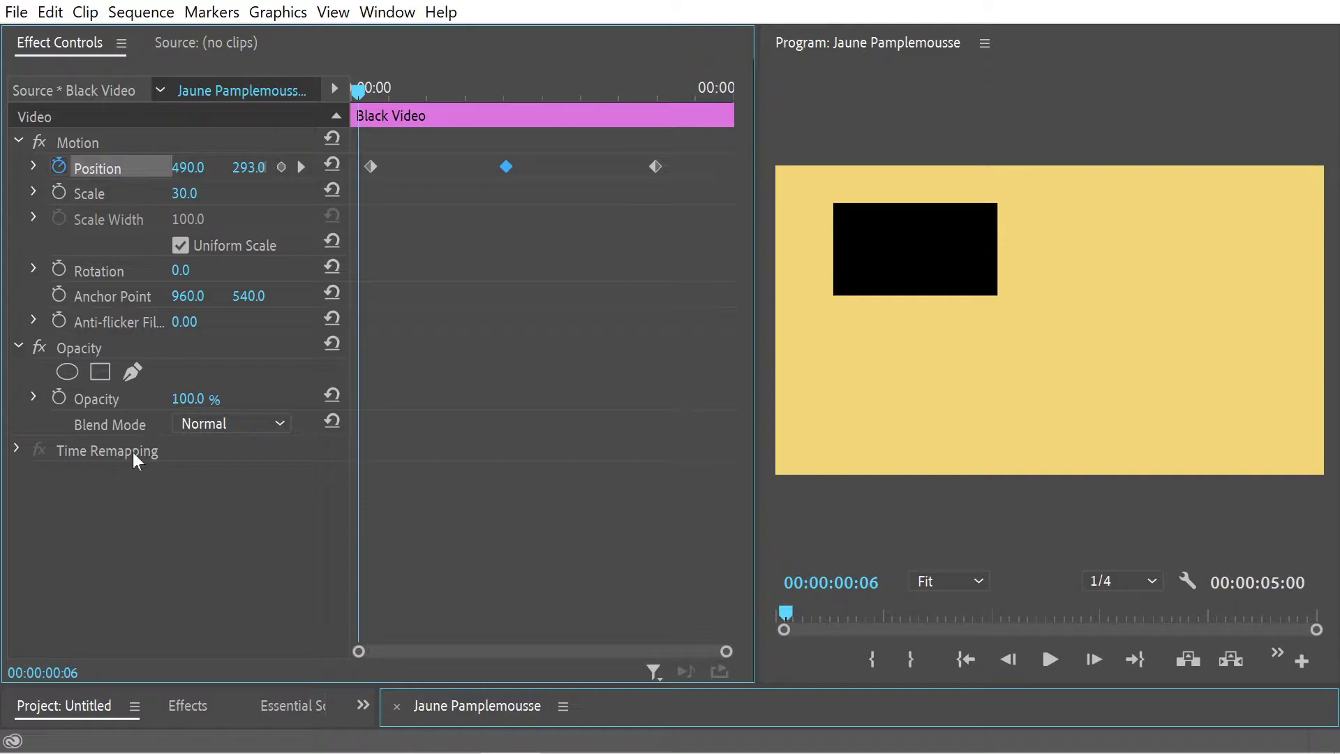
pyautogui.rightClick(506, 167)
# Step: Add a first Opacity keyframe near the clip start, view its interpolation options, and scrub the playhead
pyautogui.moveTo(558, 328)
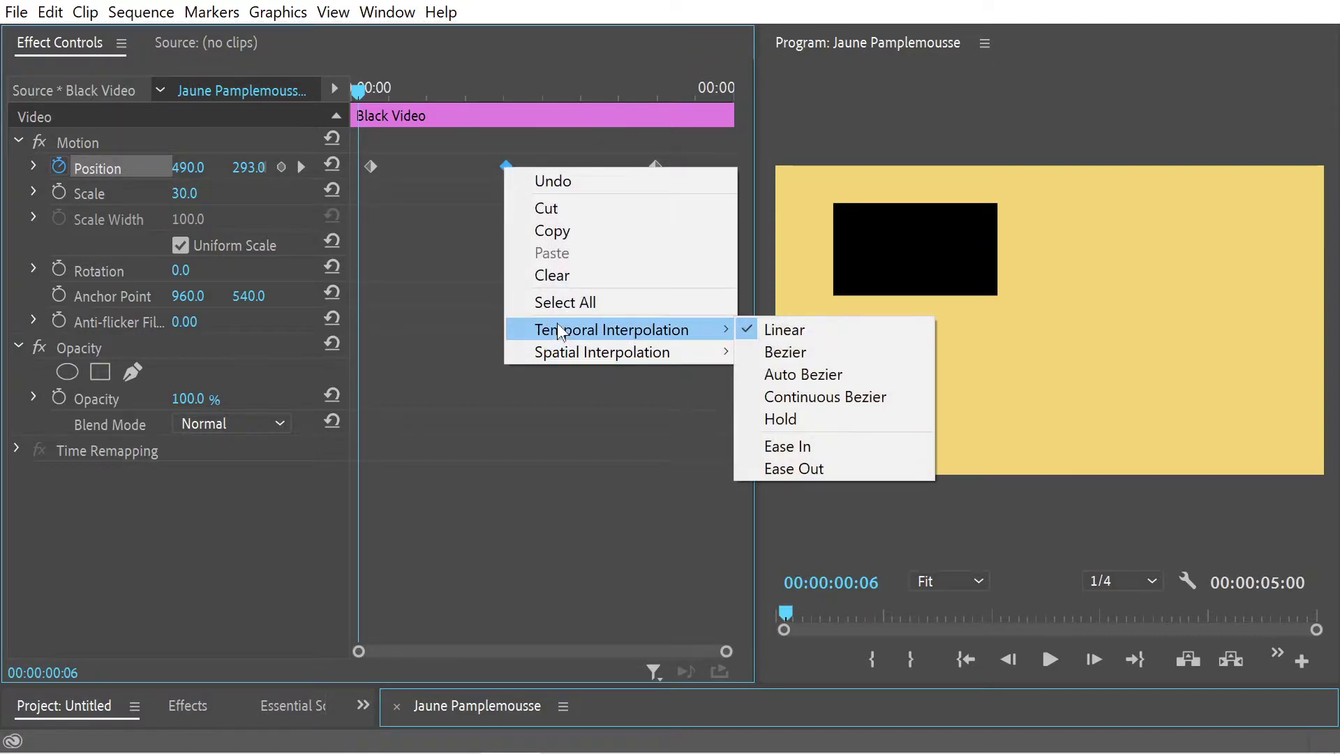
pyautogui.click(582, 4)
pyautogui.click(107, 397)
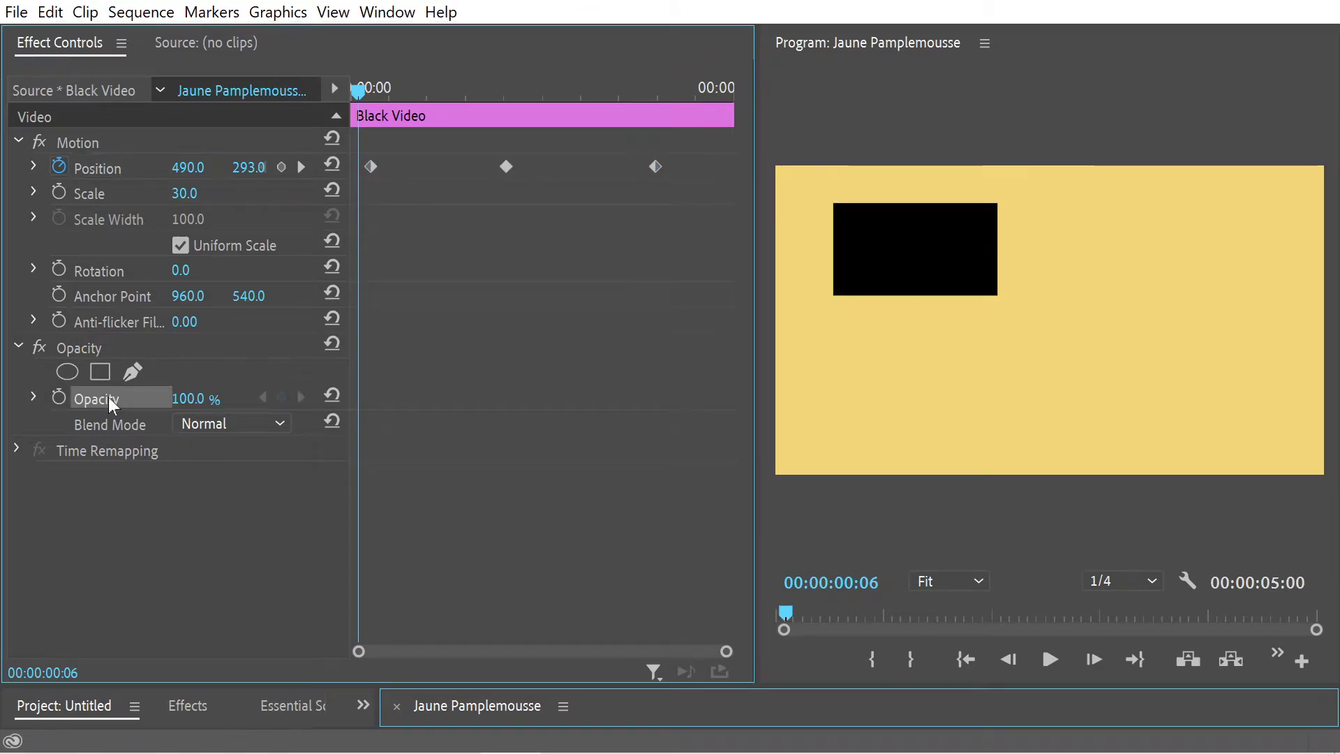
pyautogui.click(58, 400)
pyautogui.rightClick(354, 404)
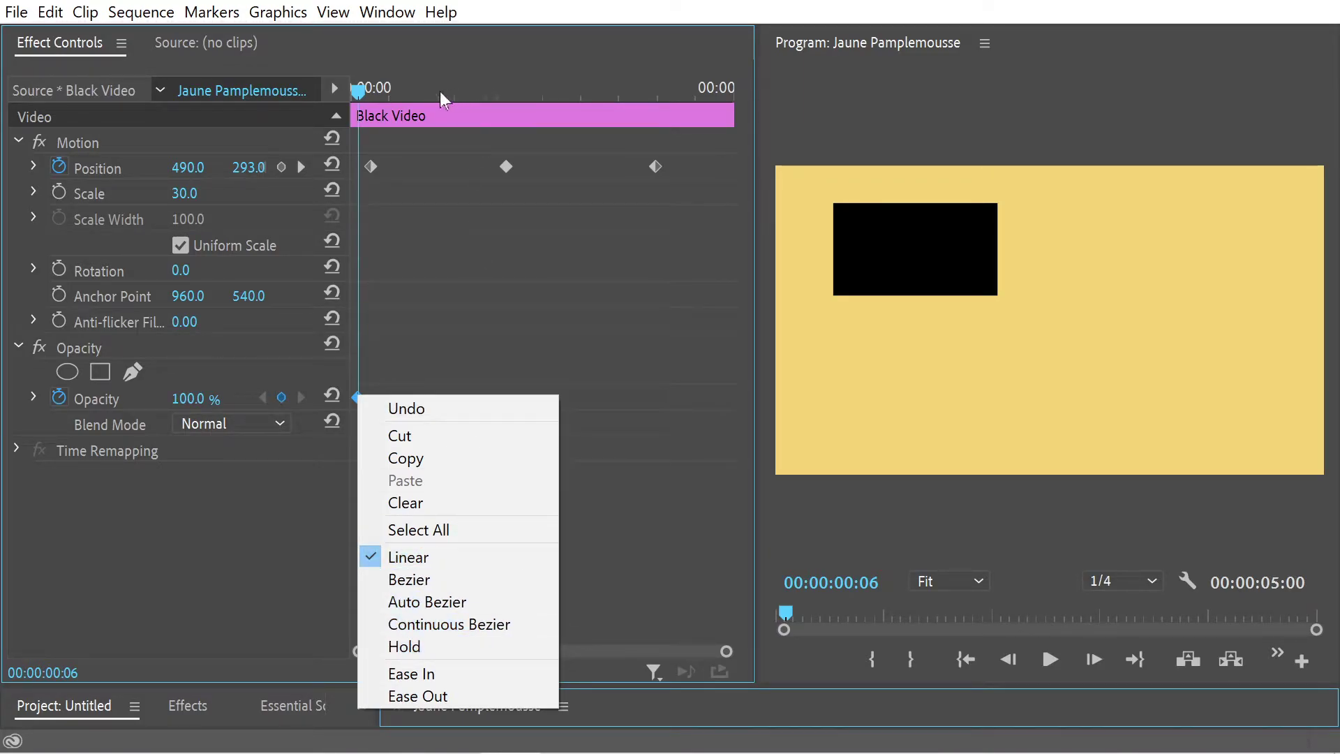
pyautogui.click(373, 115)
pyautogui.moveTo(370, 89); pyautogui.dragTo(358, 103)
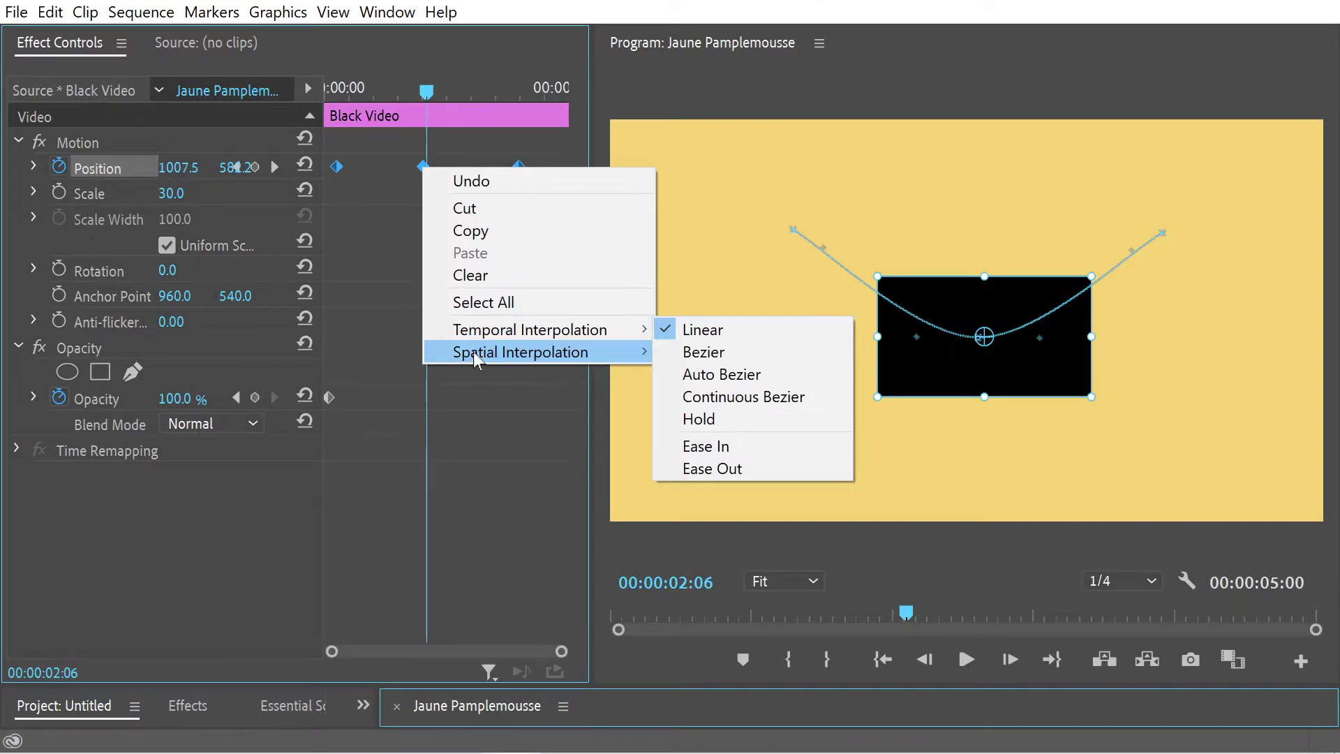
pyautogui.moveTo(473, 351)
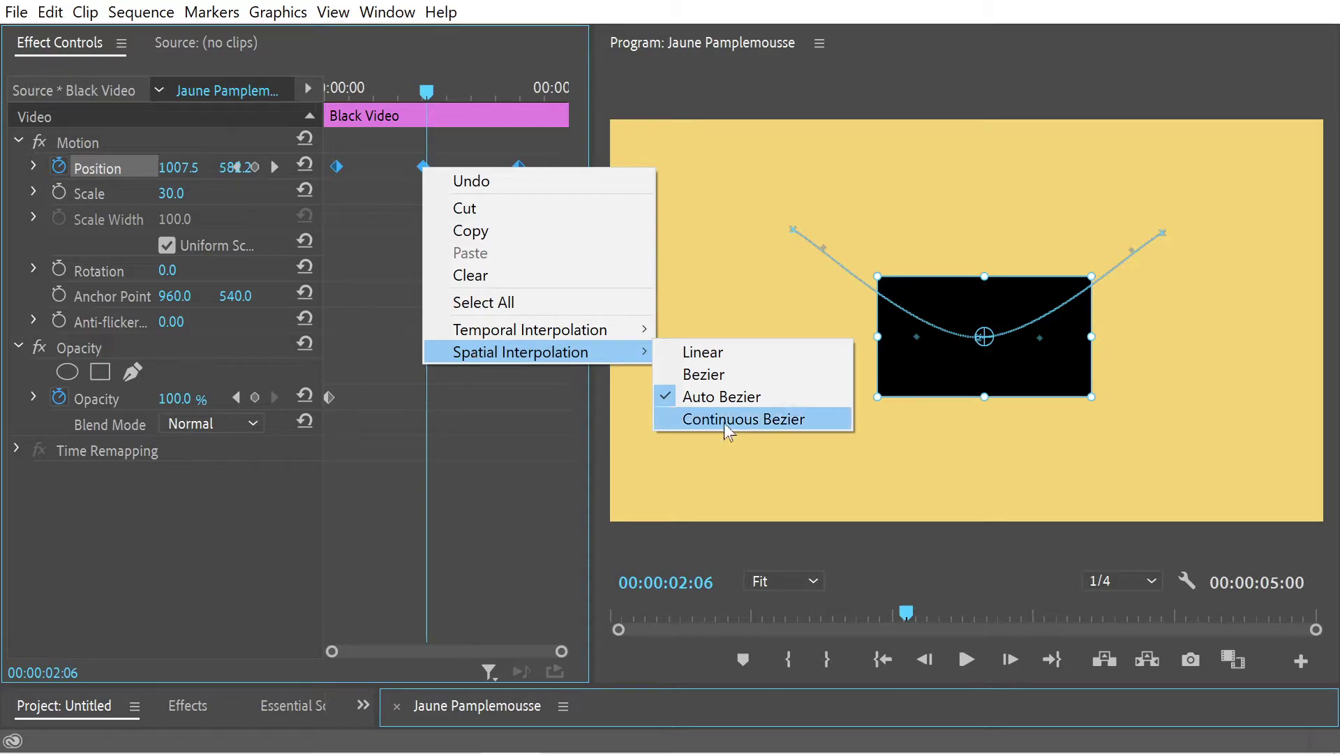
# Step: Switch the middle Position keyframe's spatial interpolation to Bezier
pyautogui.click(709, 377)
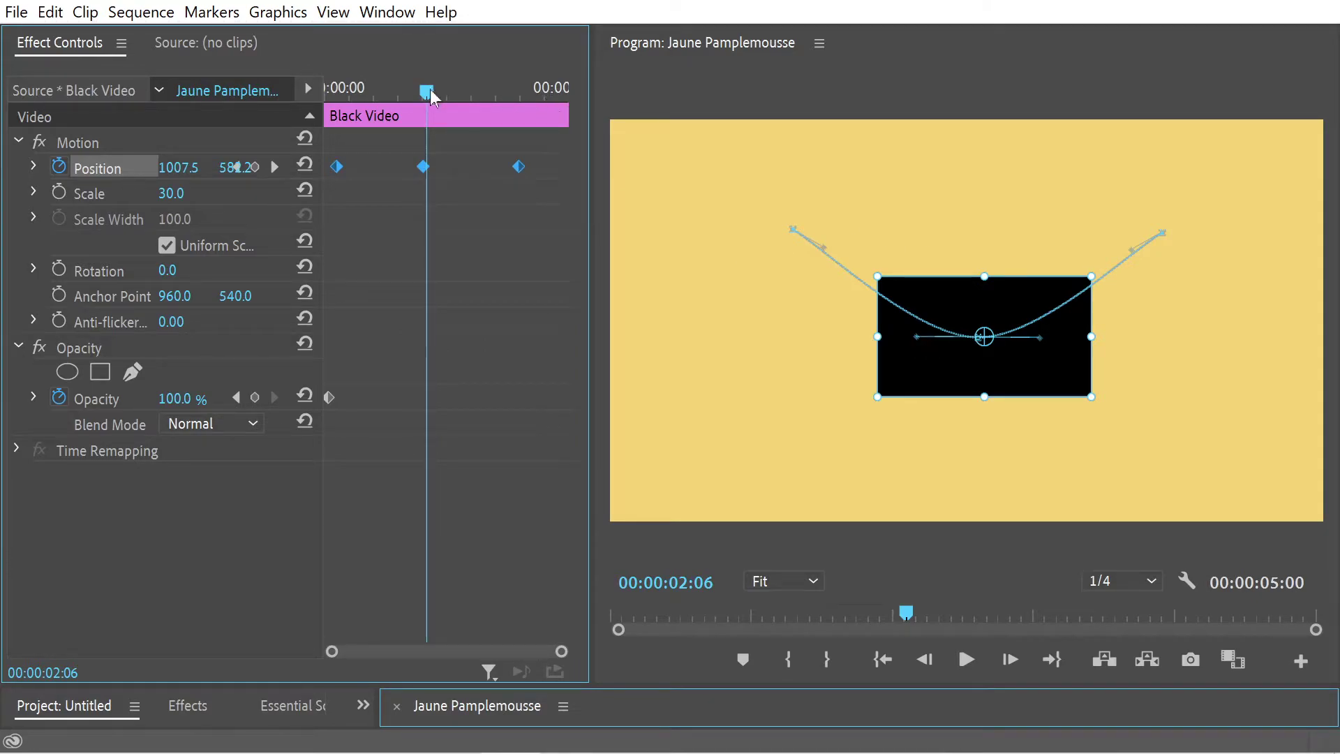
# Step: Drag the Bezier handles at the path's first, middle and last points into an S-shaped swoop
pyautogui.moveTo(427, 90); pyautogui.dragTo(474, 90)
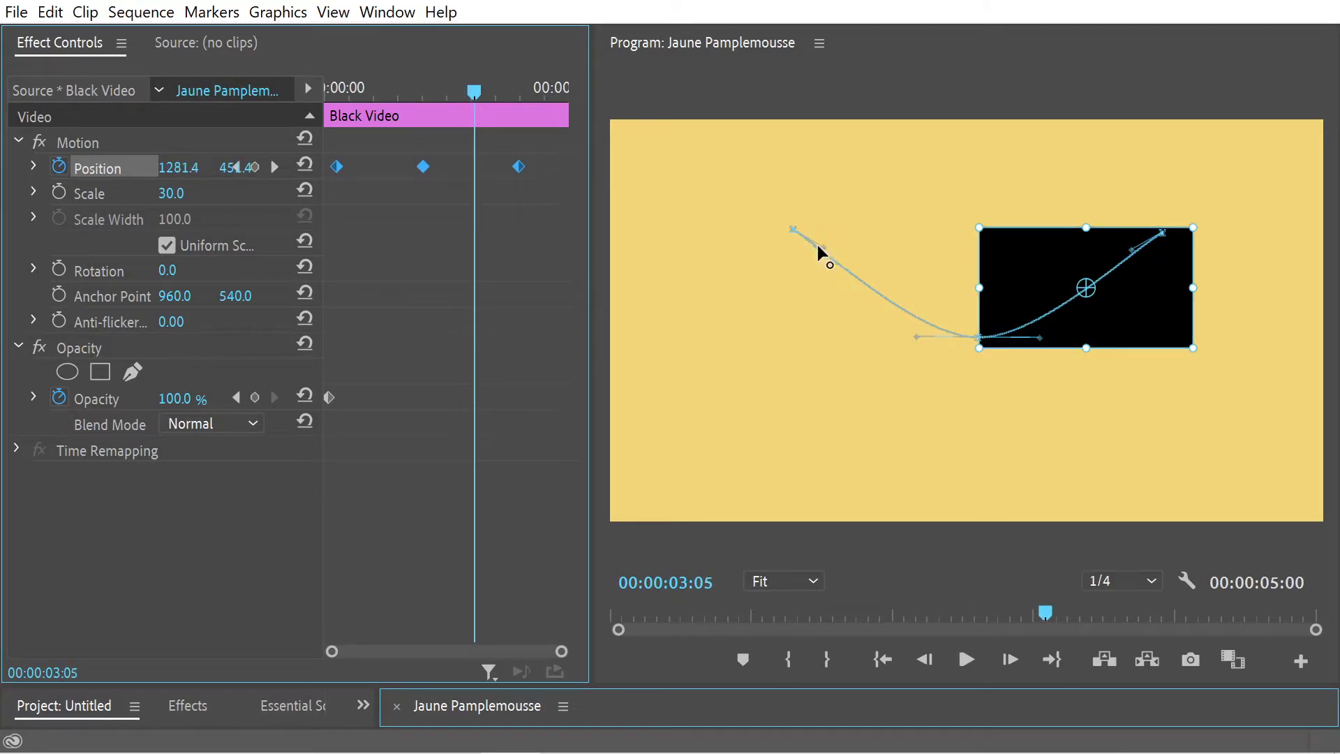
pyautogui.moveTo(822, 246); pyautogui.dragTo(811, 165)
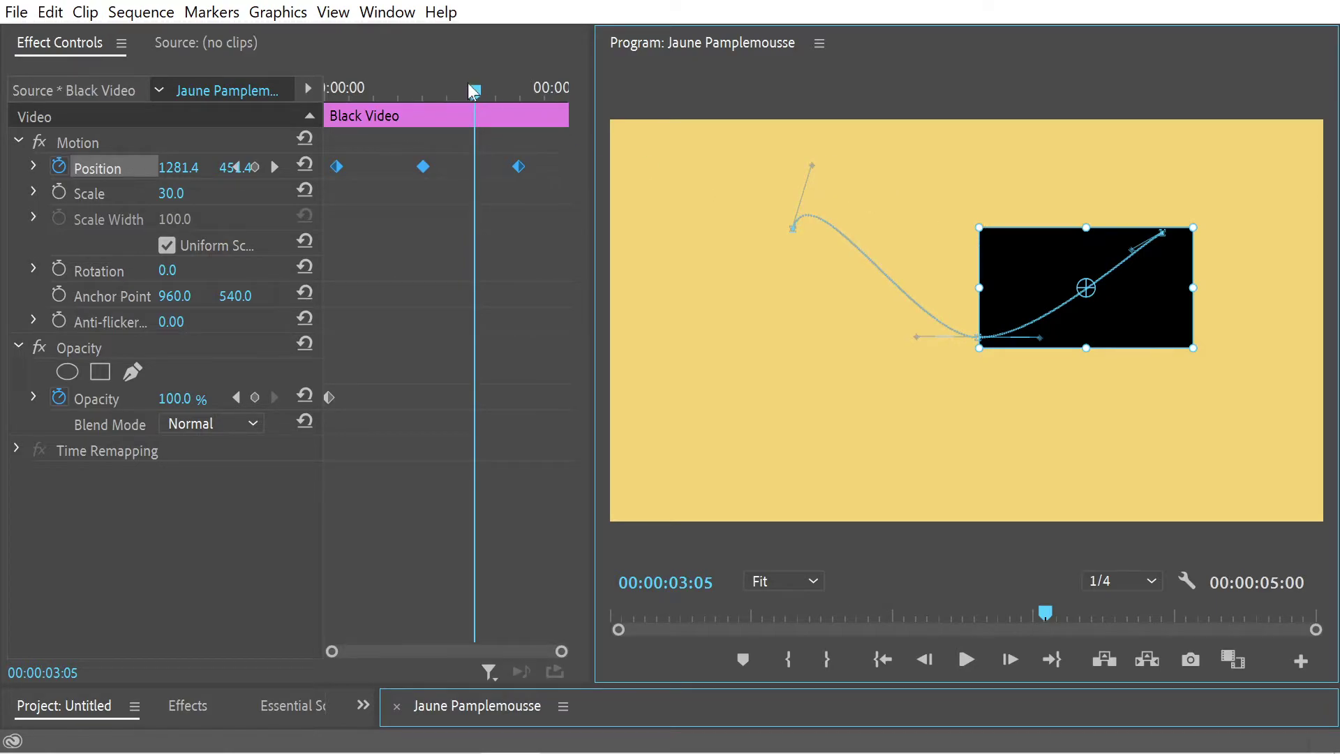
pyautogui.moveTo(474, 91); pyautogui.dragTo(330, 91)
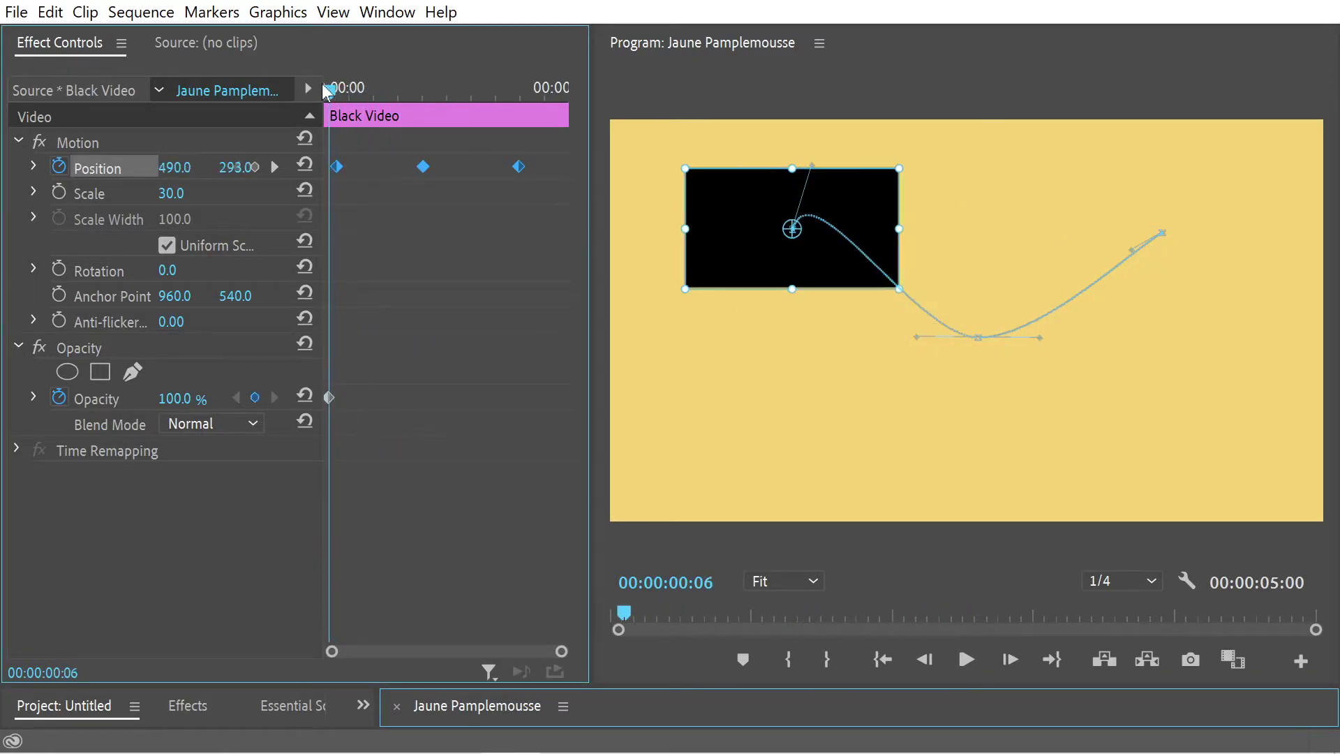
pyautogui.moveTo(915, 335)
pyautogui.mouseDown()
pyautogui.moveTo(926, 412)
pyautogui.moveTo(928, 303)
pyautogui.moveTo(921, 379)
pyautogui.moveTo(920, 323)
pyautogui.mouseUp()
pyautogui.moveTo(1040, 337)
pyautogui.mouseDown()
pyautogui.moveTo(1032, 381)
pyautogui.moveTo(1044, 306)
pyautogui.moveTo(1040, 377)
pyautogui.moveTo(1054, 339)
pyautogui.moveTo(1049, 358)
pyautogui.mouseUp()
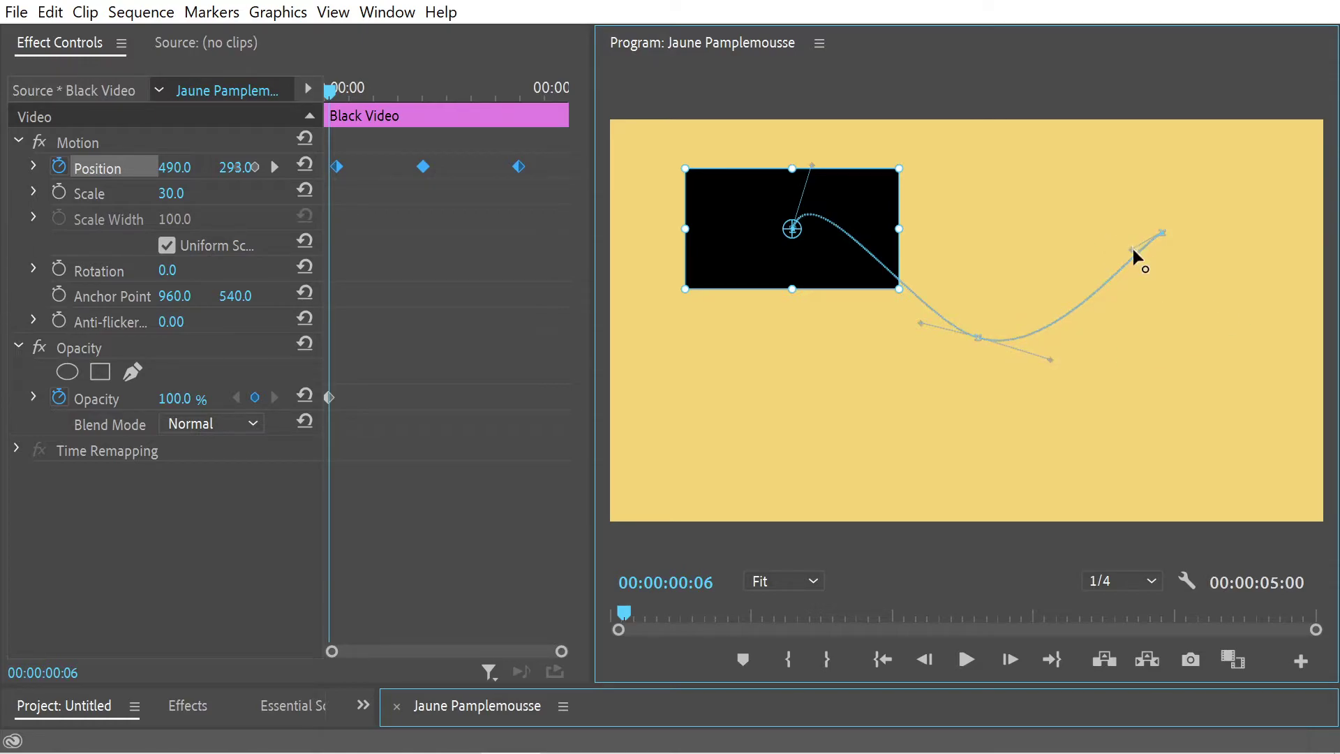
pyautogui.moveTo(1132, 249)
pyautogui.mouseDown()
pyautogui.moveTo(1133, 210)
pyautogui.moveTo(1124, 239)
pyautogui.mouseUp()
# Step: Switch the middle Position keyframe to Continuous Bezier spatial interpolation and preview the motion
pyautogui.rightClick(422, 169)
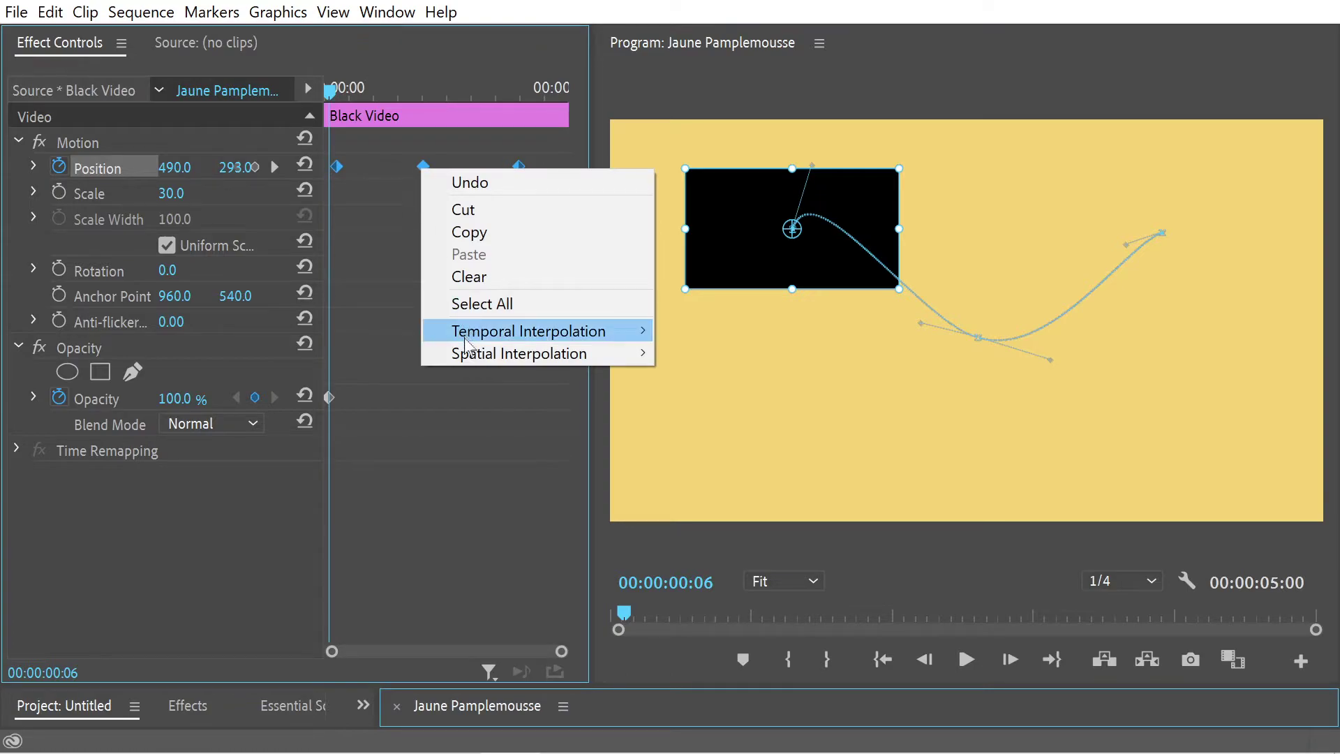
pyautogui.moveTo(469, 360)
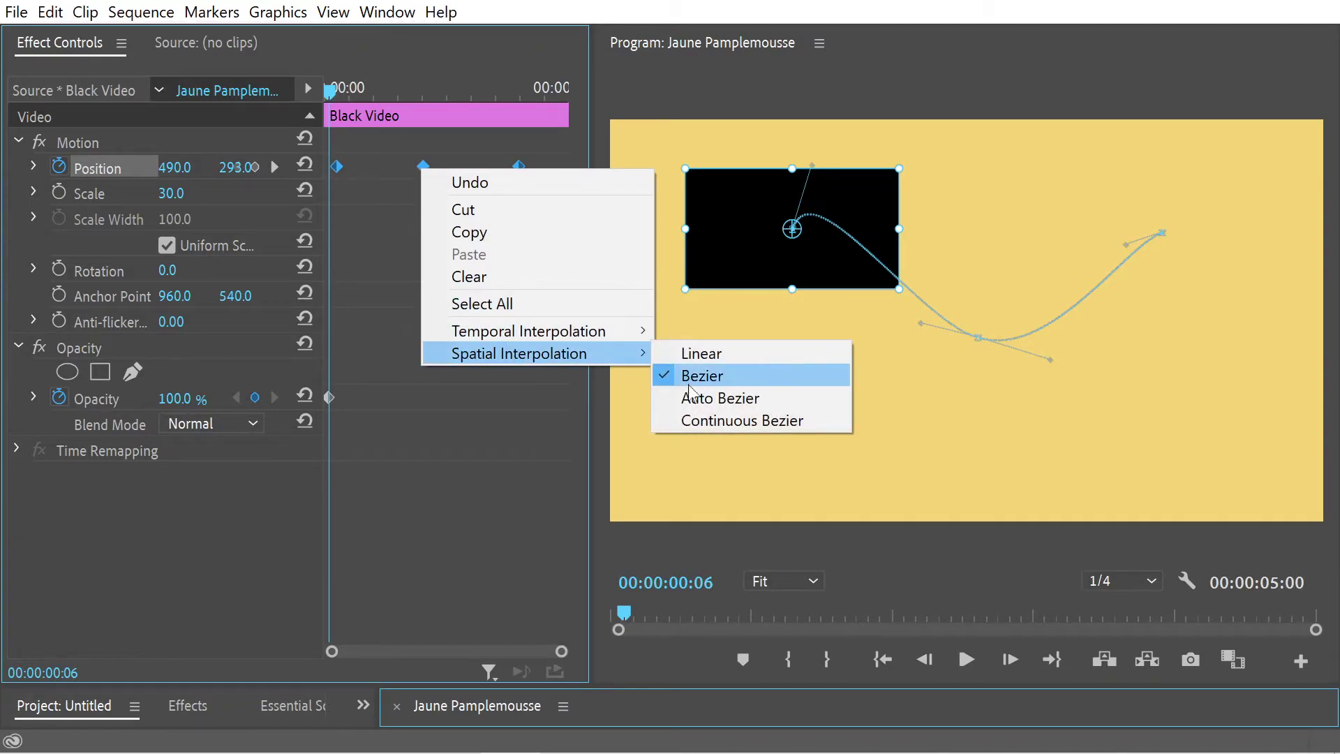
pyautogui.click(701, 421)
pyautogui.moveTo(361, 103); pyautogui.dragTo(469, 134)
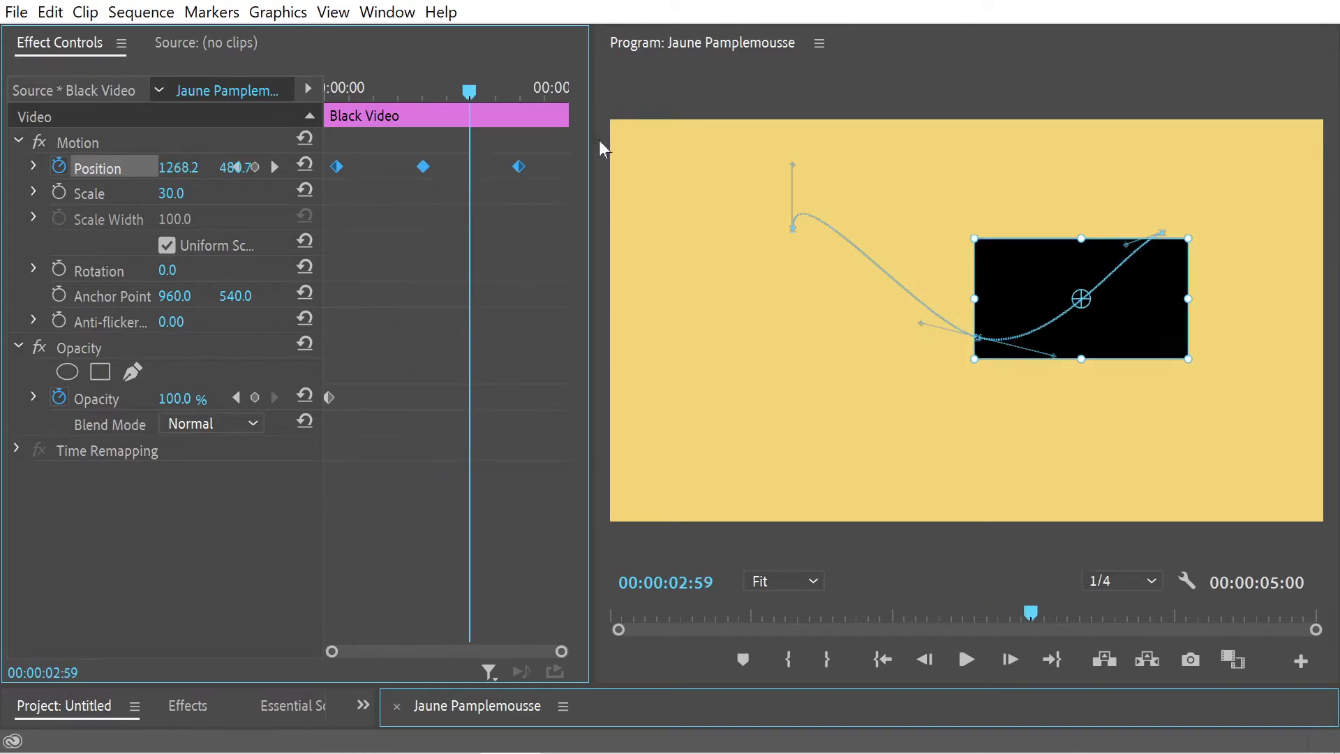
# Step: Refine the path handles, arcing into the end point and lengthening the middle handle for a smoother curve
pyautogui.moveTo(793, 165); pyautogui.dragTo(826, 168)
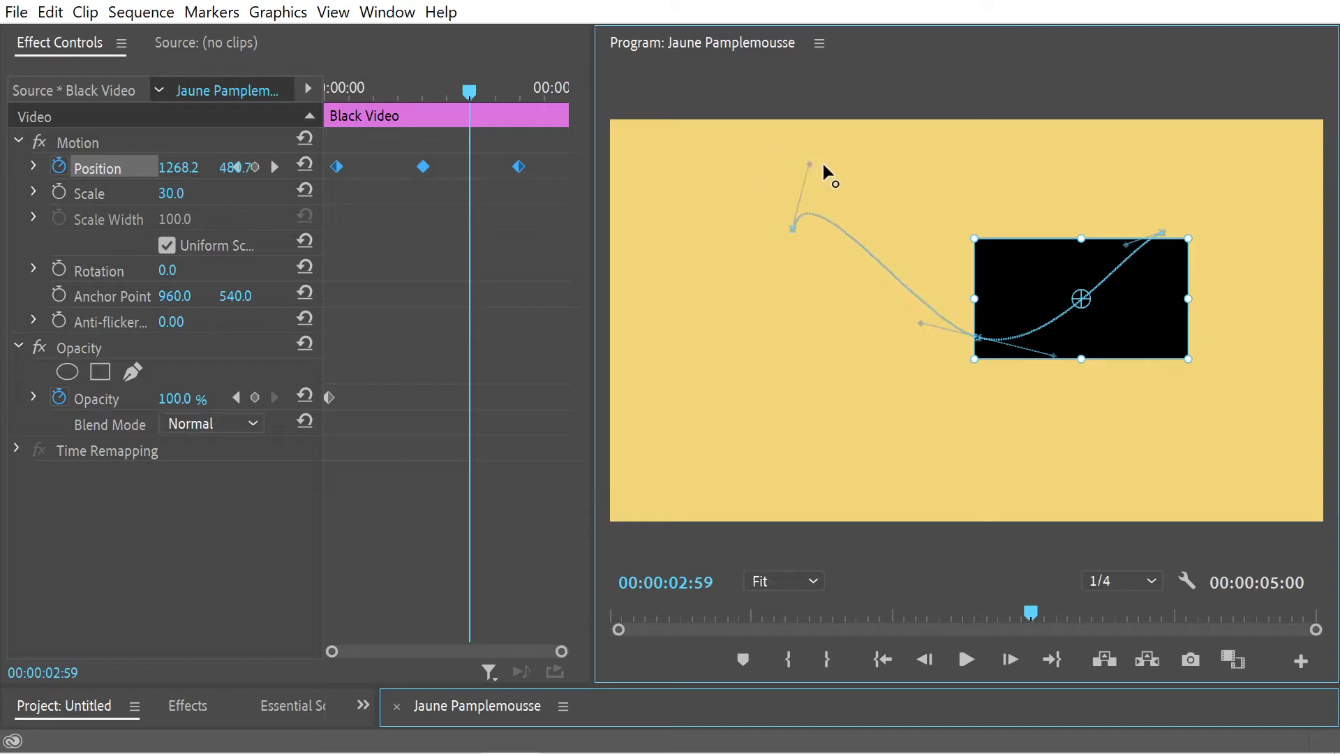
pyautogui.moveTo(467, 93); pyautogui.dragTo(378, 93)
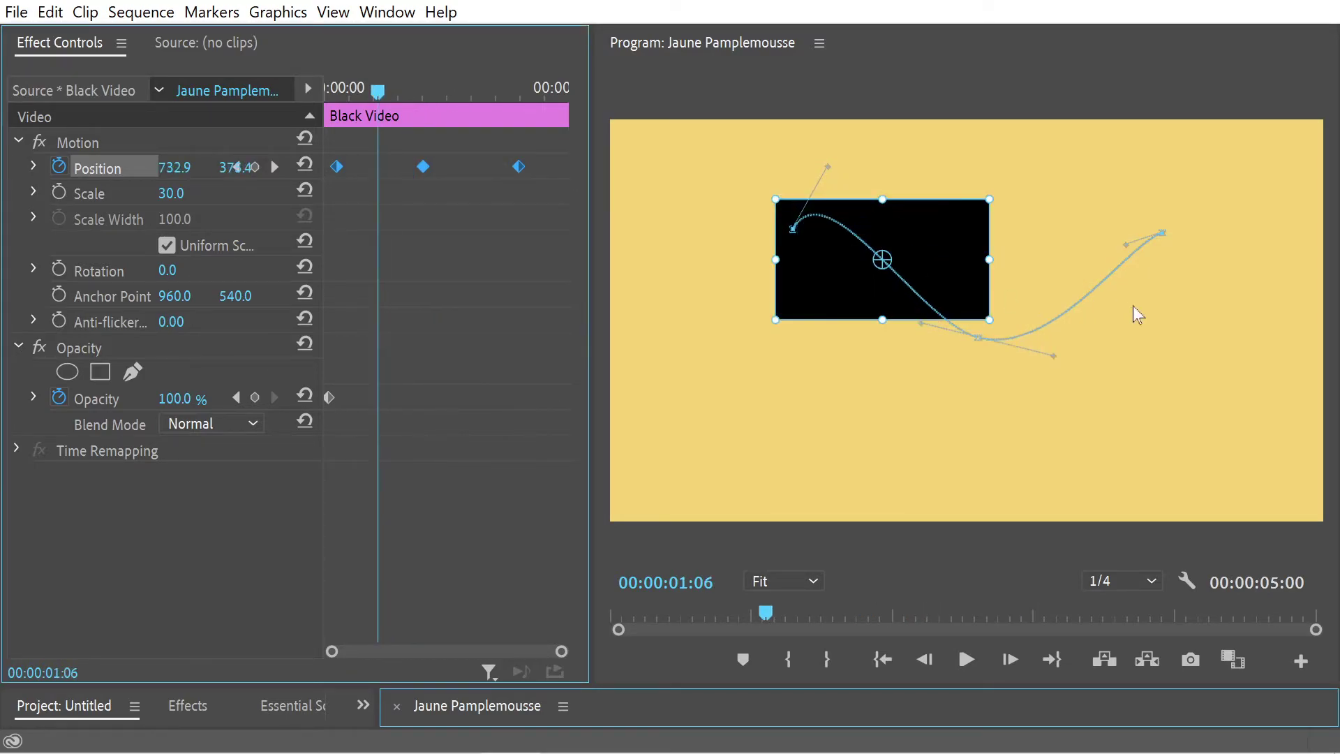
pyautogui.moveTo(1126, 244); pyautogui.dragTo(1122, 215)
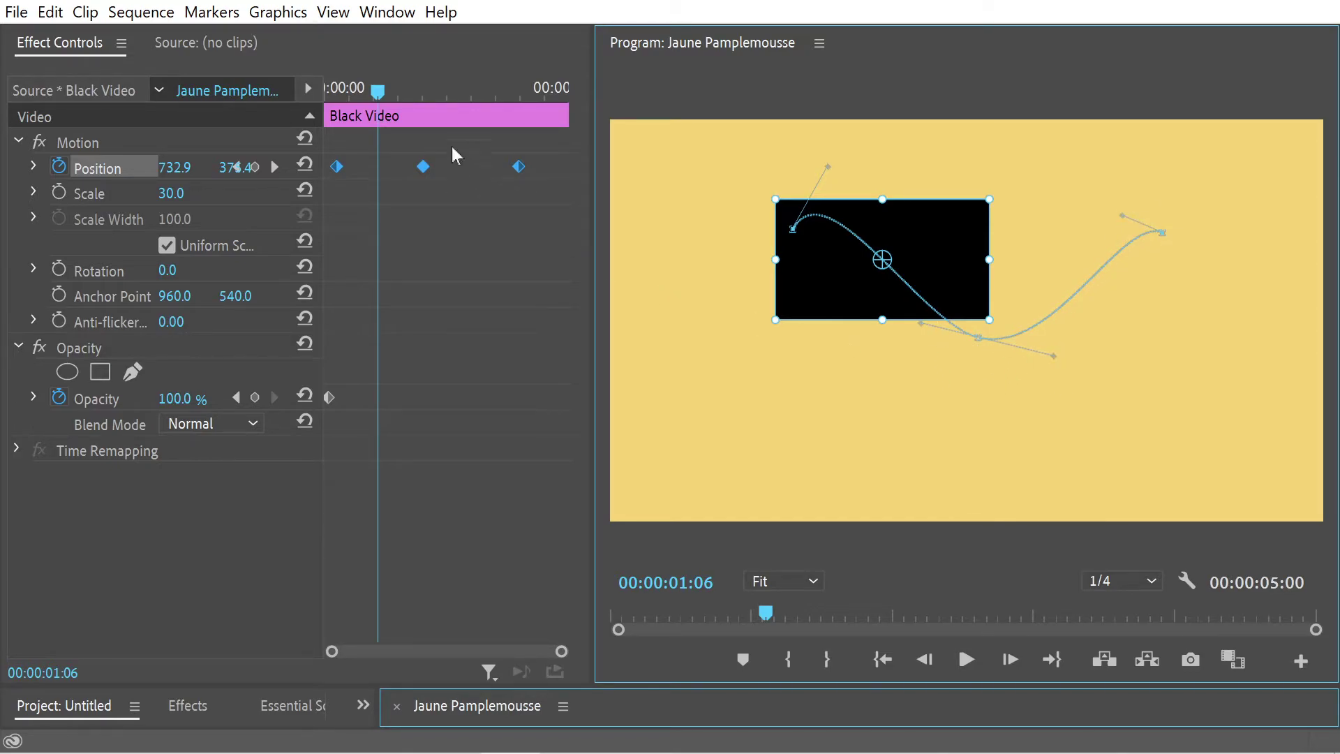
pyautogui.moveTo(405, 98); pyautogui.dragTo(567, 145)
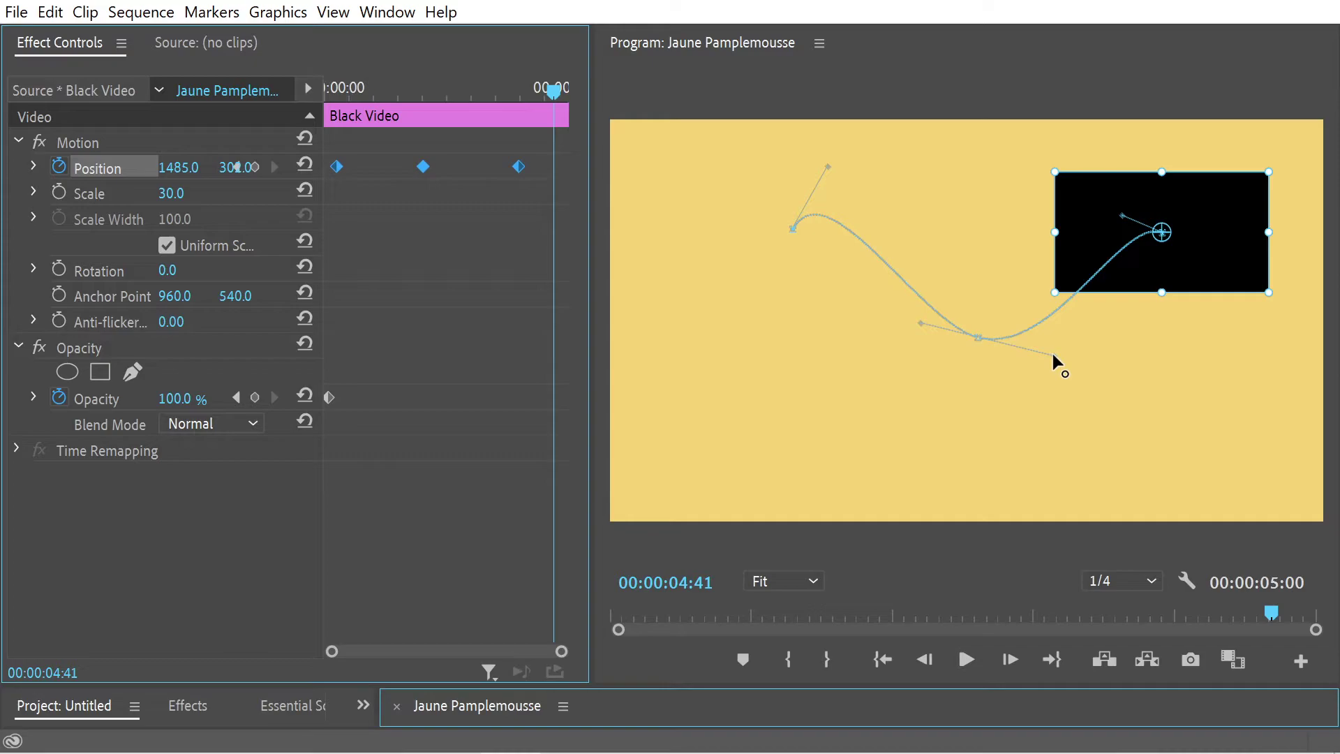
pyautogui.moveTo(1052, 354); pyautogui.dragTo(1096, 432)
# Step: Set the middle Position keyframe's temporal interpolation to Bezier and scrub through the box's early motion
pyautogui.rightClick(510, 166)
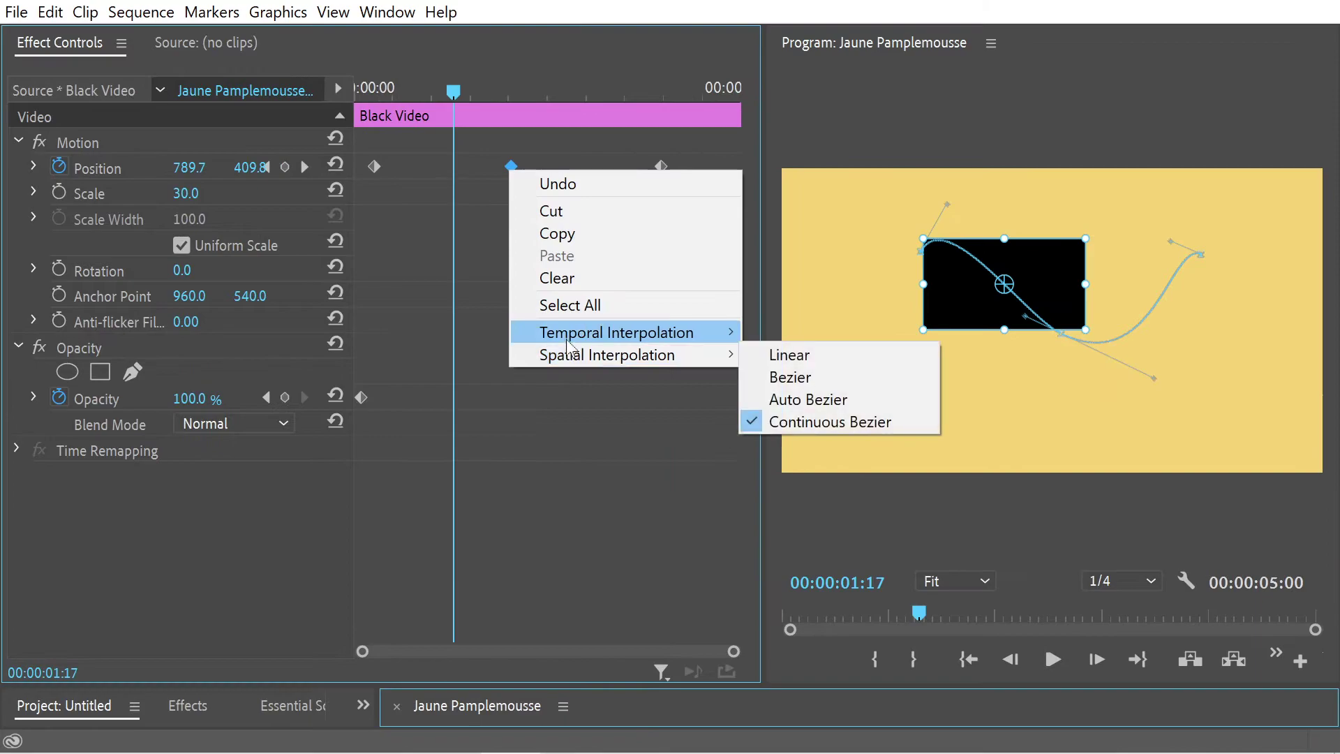
pyautogui.moveTo(567, 342)
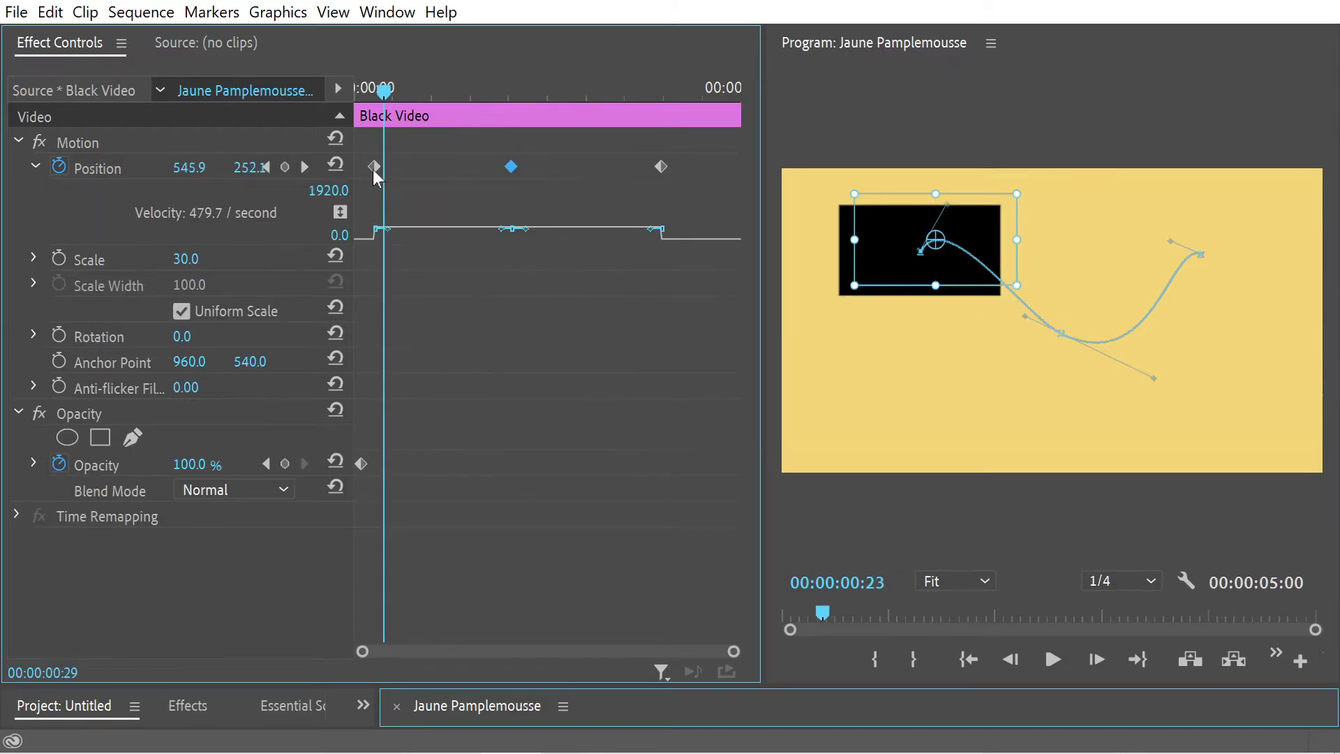
pyautogui.moveTo(372, 169); pyautogui.dragTo(598, 240)
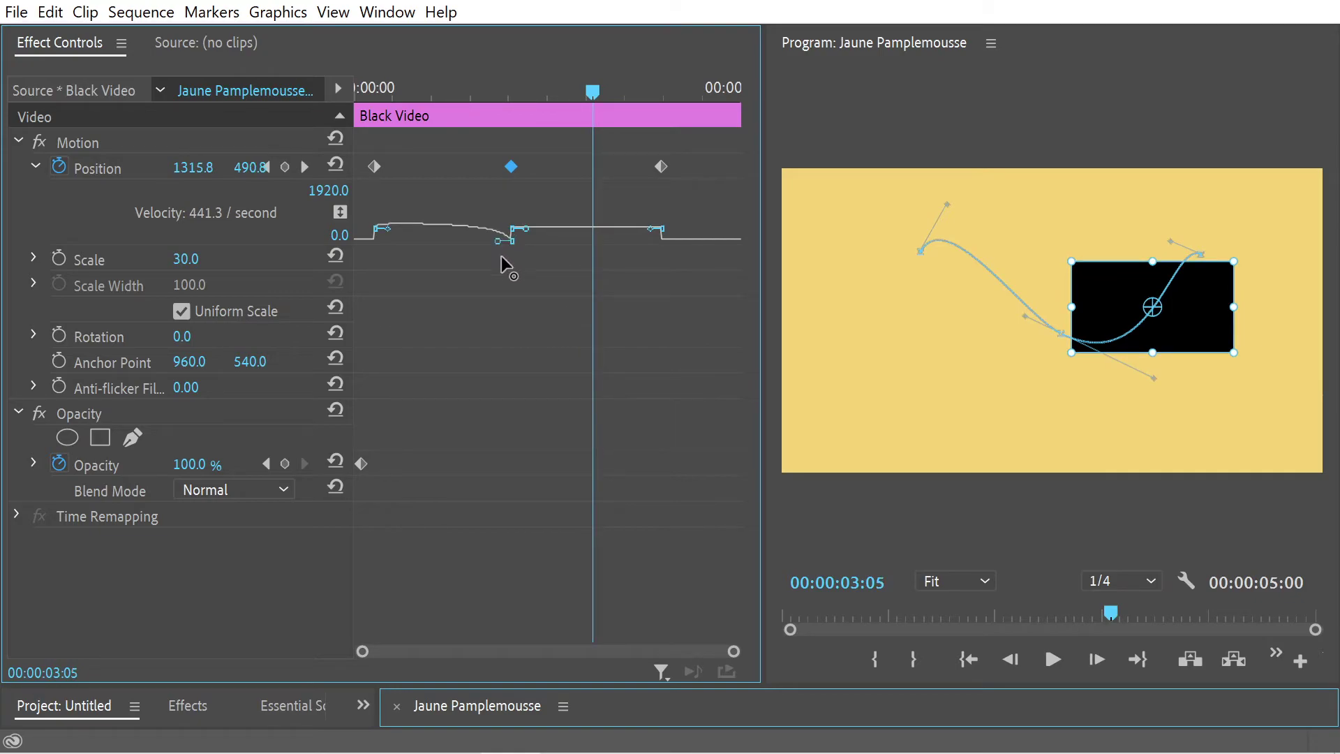
# Step: Raise the middle keyframe's incoming velocity handle, keep its timing Bezier, and scrub to check the speed
pyautogui.moveTo(503, 230); pyautogui.dragTo(502, 195)
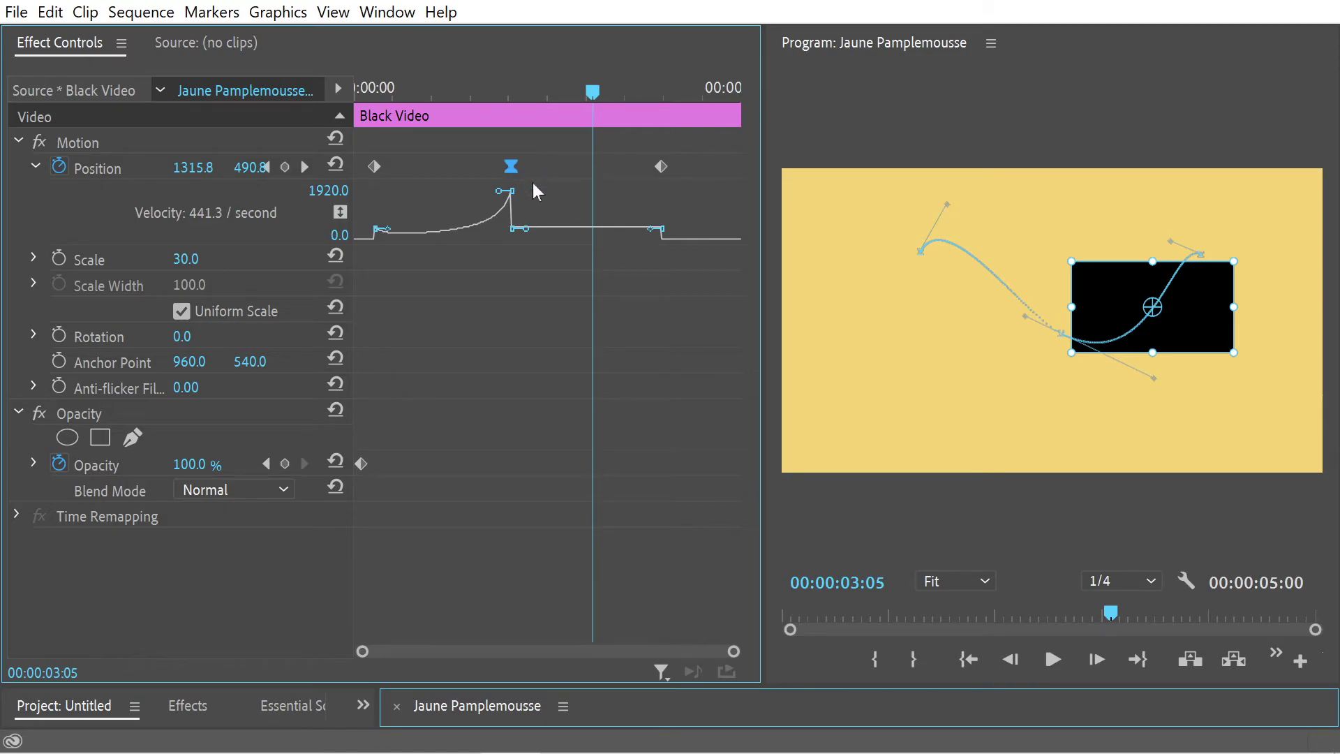
pyautogui.moveTo(595, 111); pyautogui.dragTo(538, 129)
pyautogui.rightClick(509, 166)
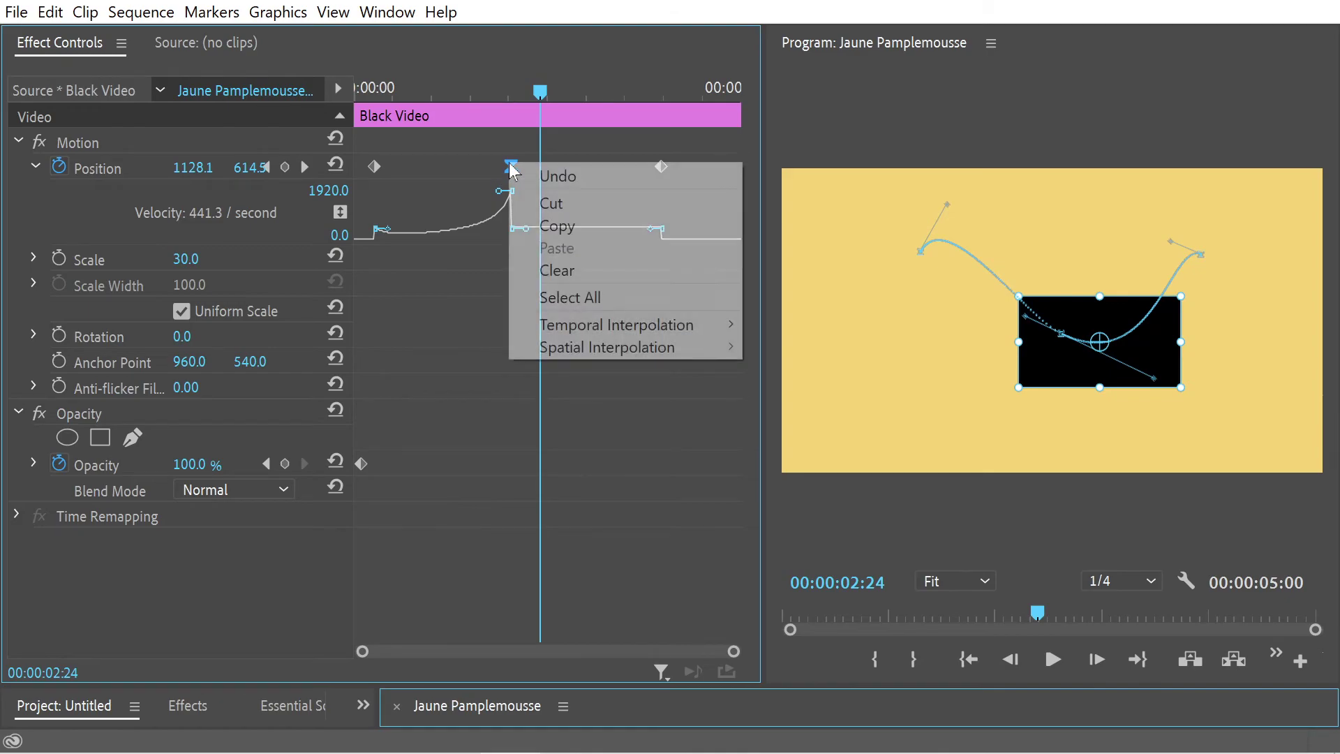
pyautogui.moveTo(572, 330)
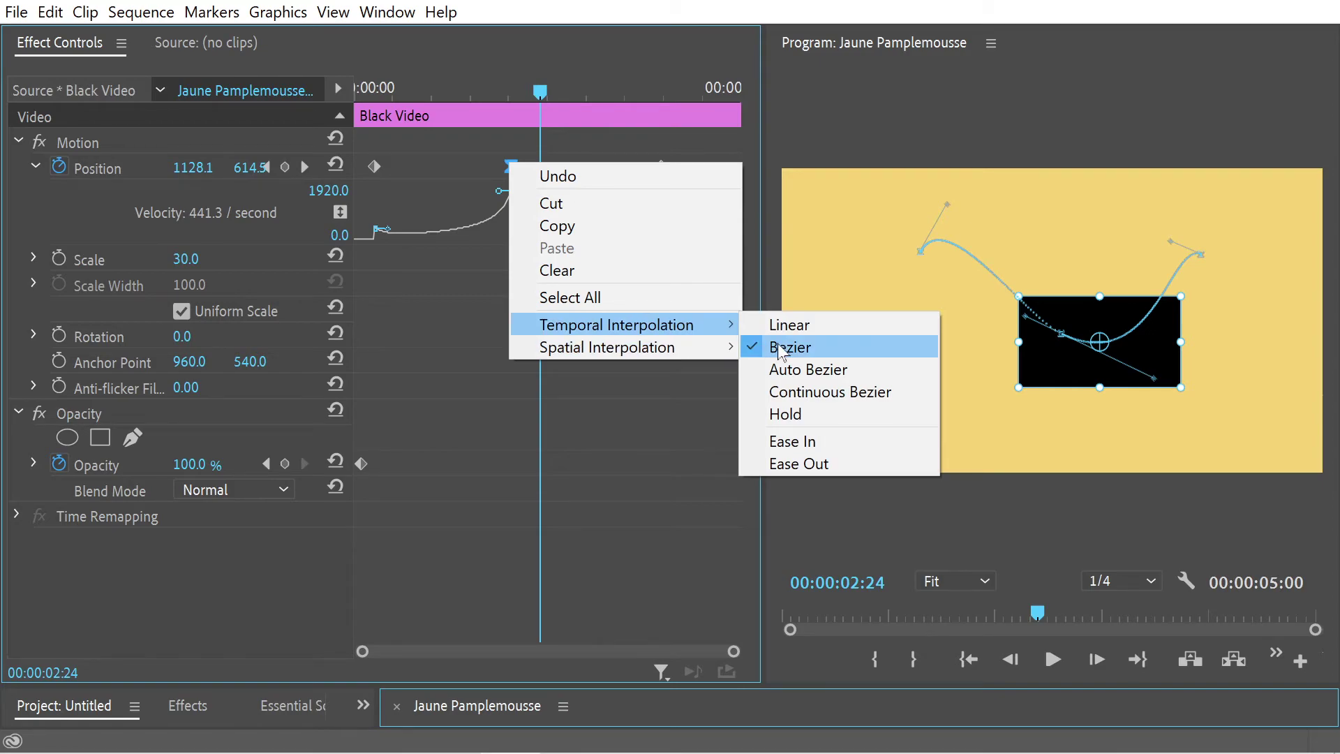
pyautogui.click(538, 169)
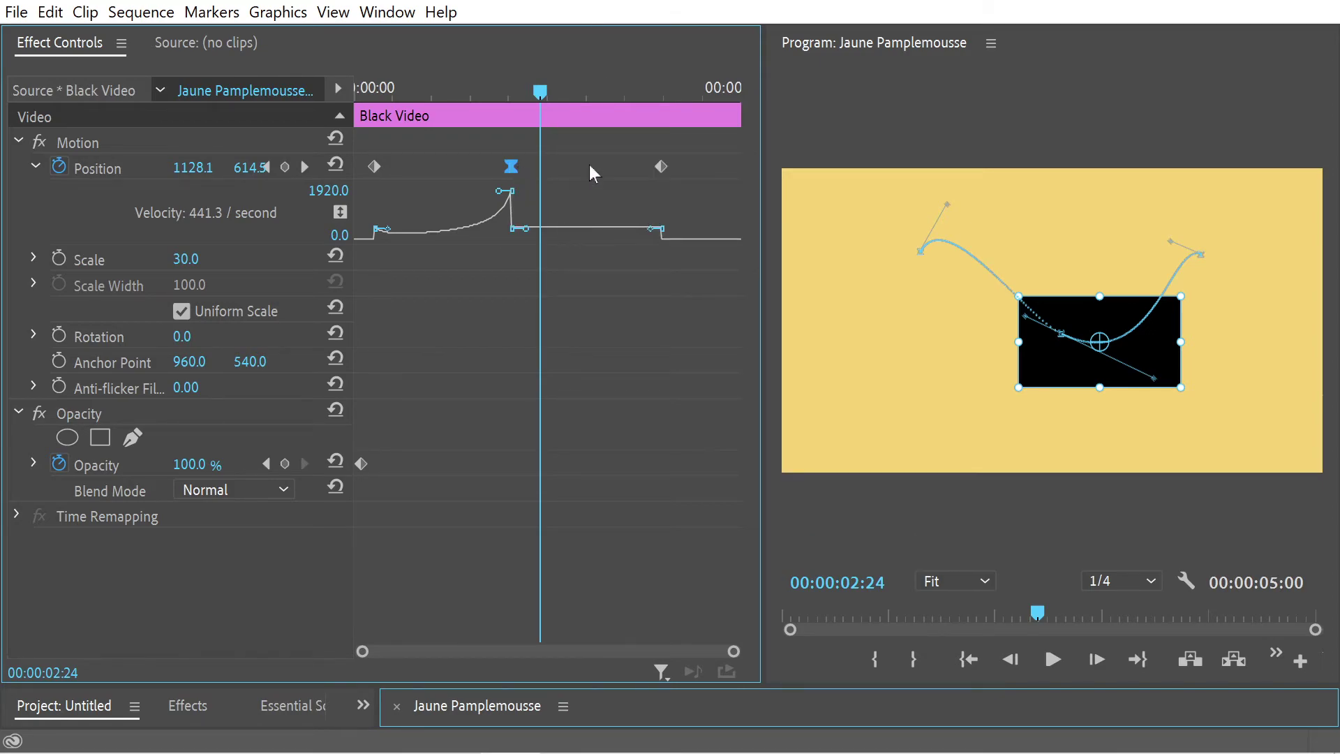
pyautogui.moveTo(452, 90); pyautogui.dragTo(577, 115)
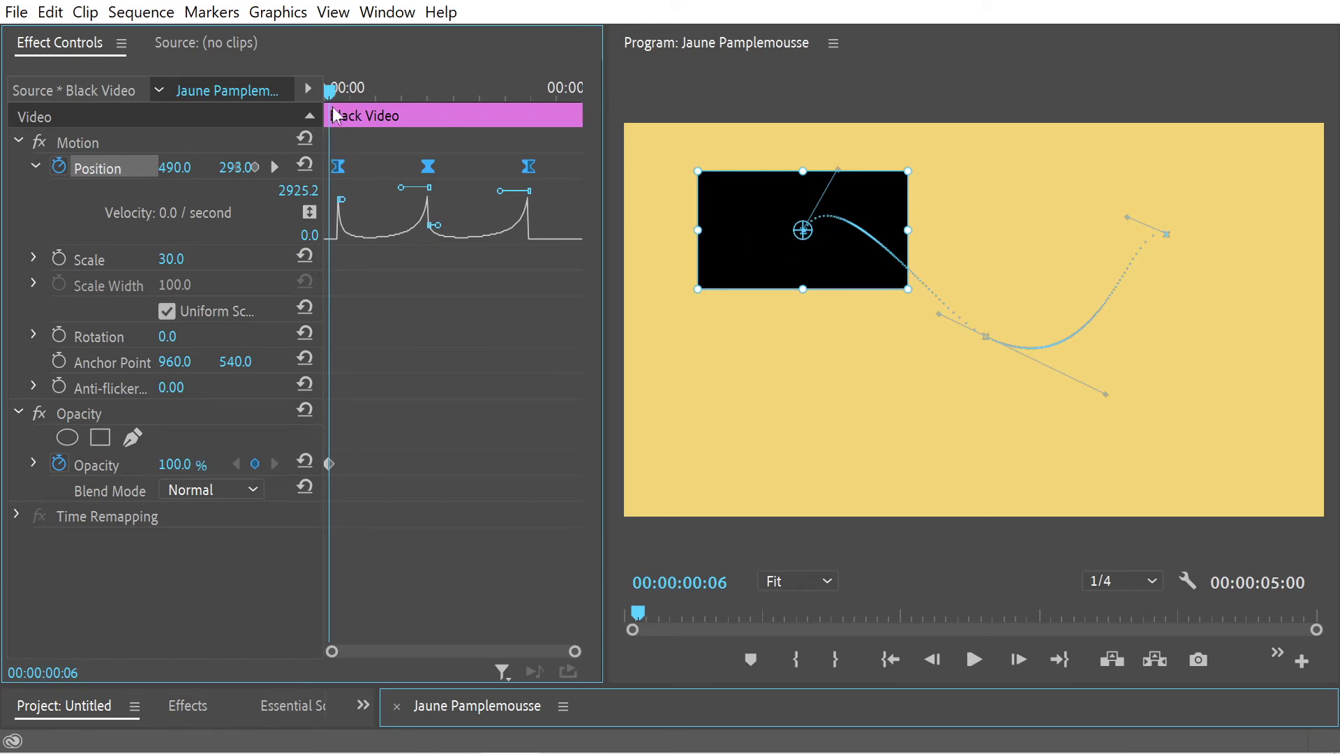
# Step: Scrub the box along its path, checking speed and position around the middle keyframe
pyautogui.moveTo(336, 116); pyautogui.dragTo(403, 125)
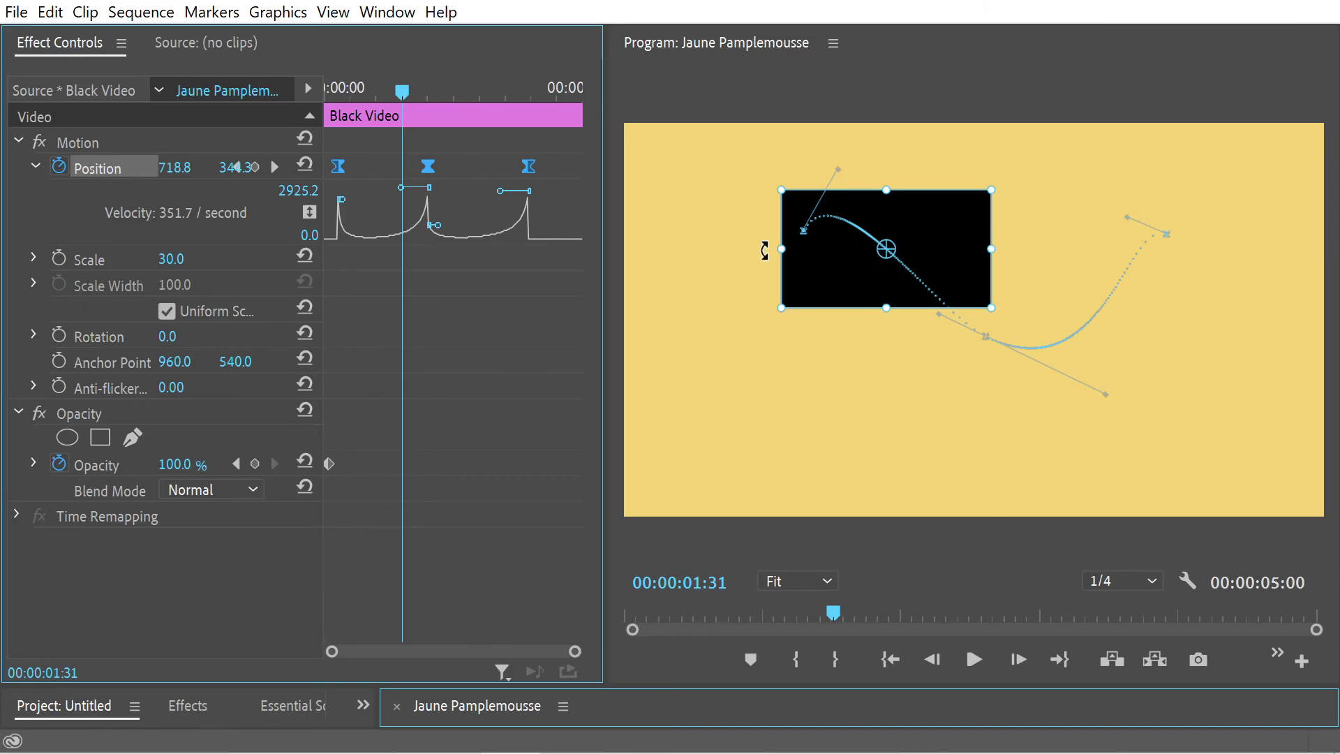
pyautogui.moveTo(404, 96); pyautogui.dragTo(420, 91)
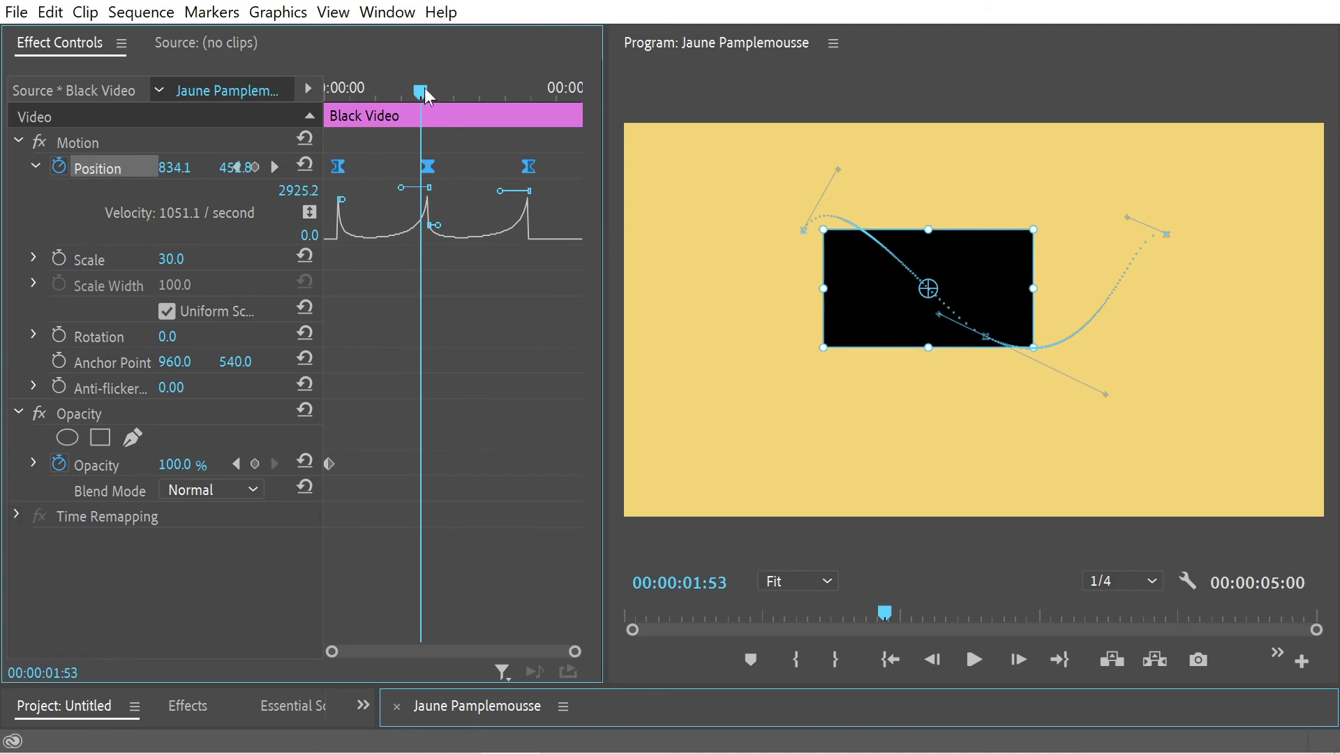
pyautogui.moveTo(422, 92)
pyautogui.mouseDown()
pyautogui.moveTo(437, 92)
pyautogui.moveTo(423, 92)
pyautogui.mouseUp()
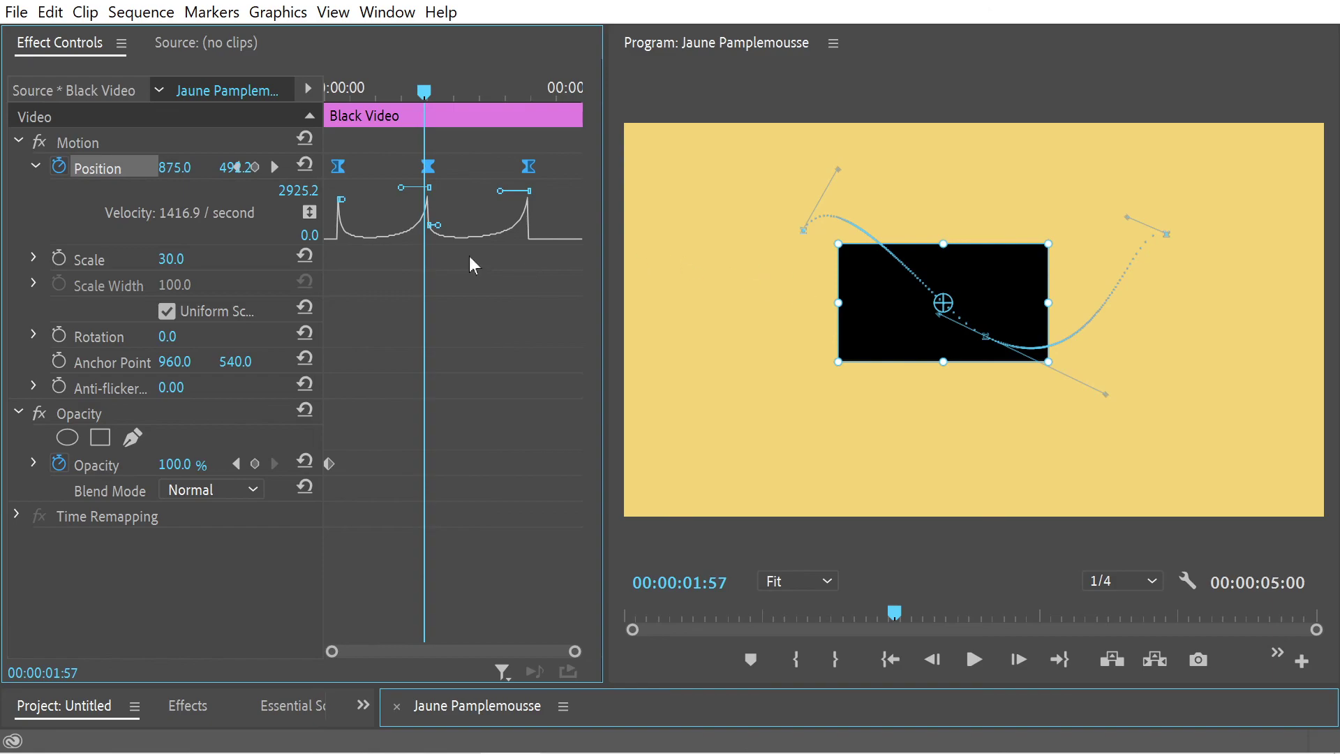
pyautogui.moveTo(422, 93); pyautogui.dragTo(277, 94)
# Step: Play the animation from the start, stop it, and scrub through it again
pyautogui.press('space')
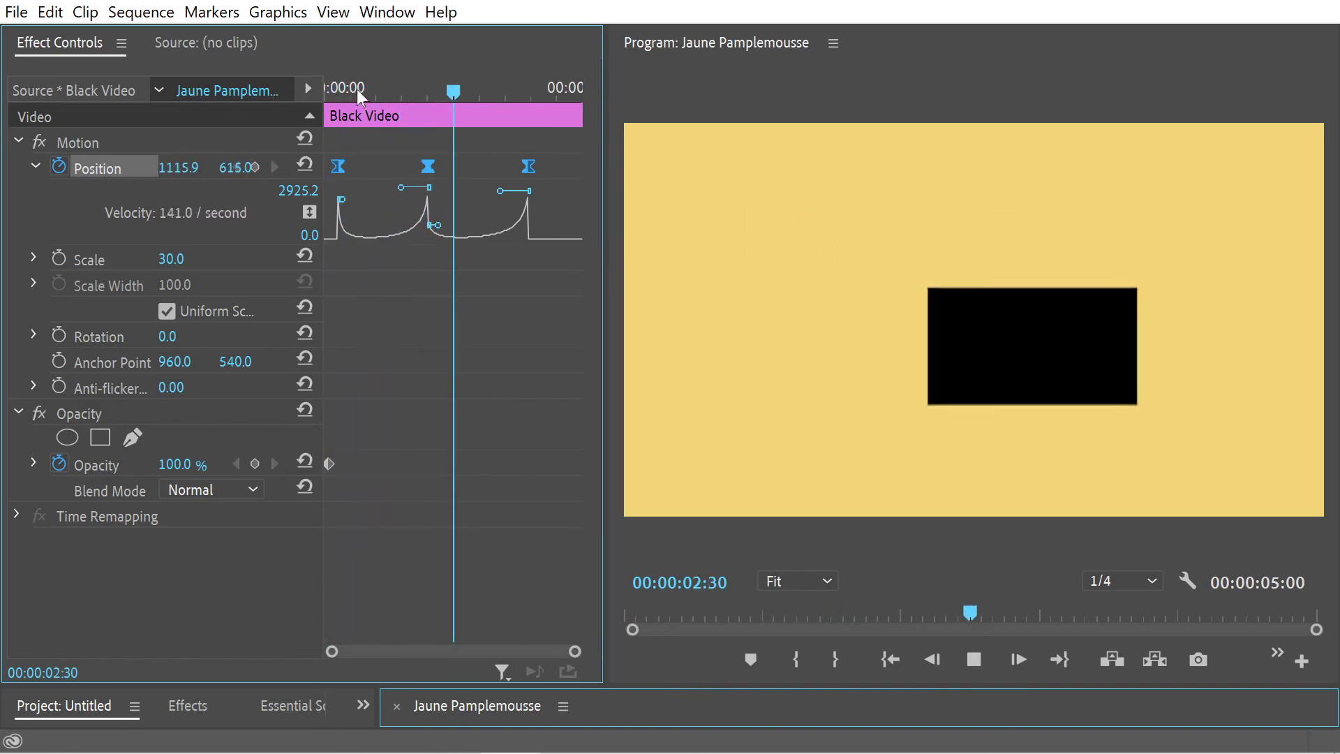
pyautogui.click(434, 99)
pyautogui.moveTo(328, 92); pyautogui.dragTo(242, 111)
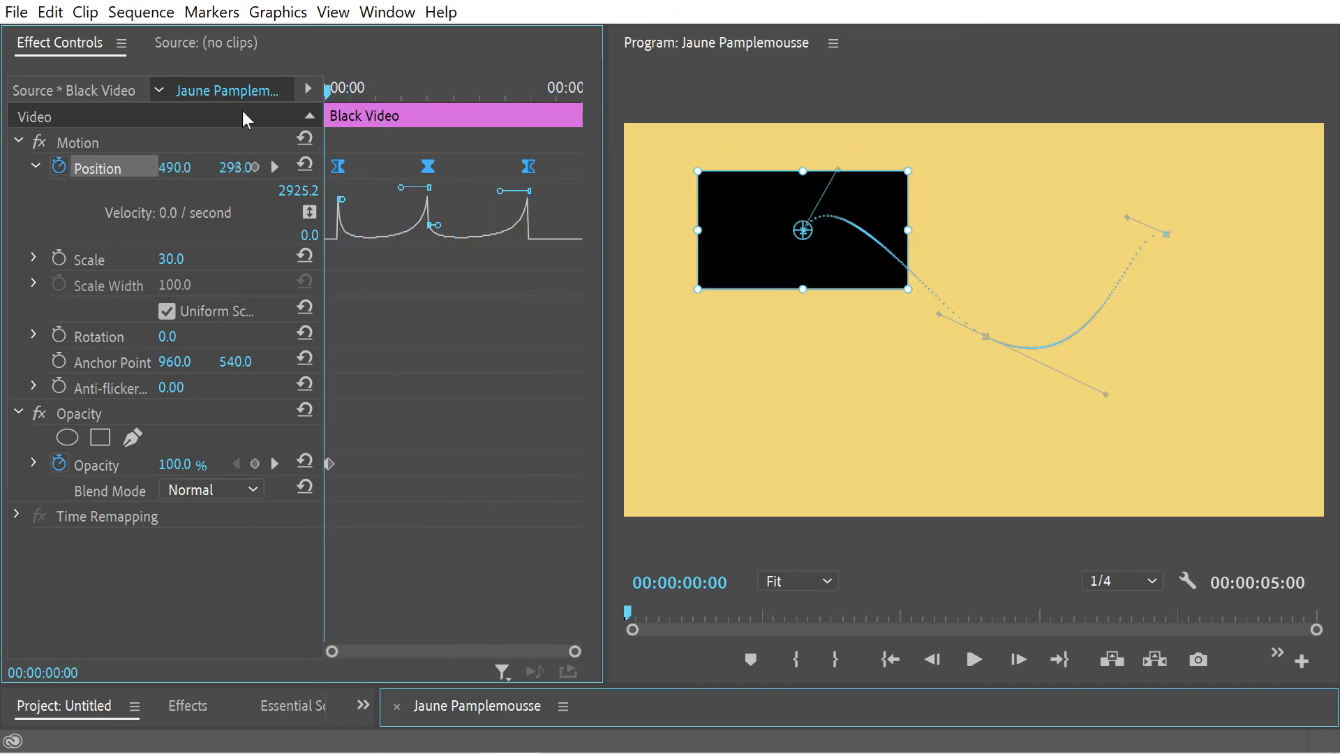